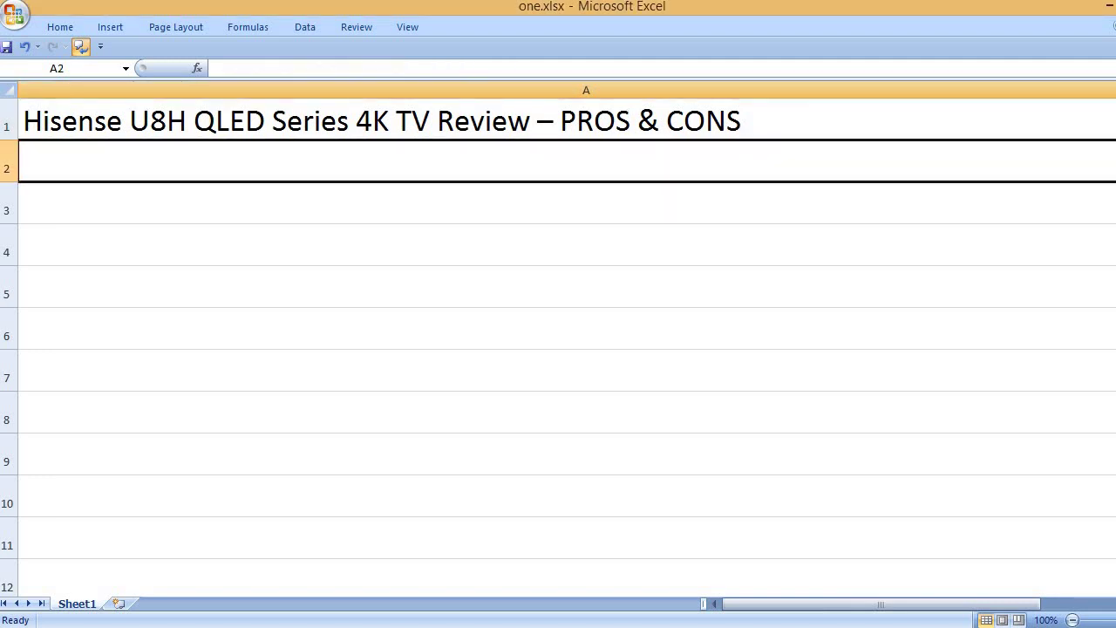
Enter the PROS heading in A3, then pros on picture/sound quality, brightness, natural colors and Google TV interface
click(349, 204)
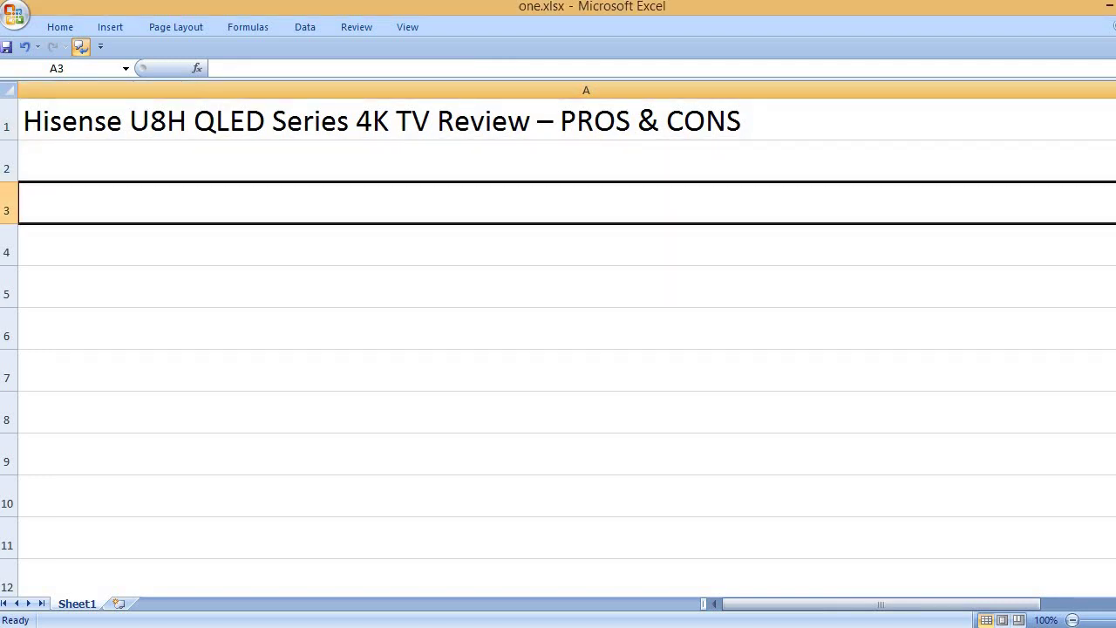
text(PROS)
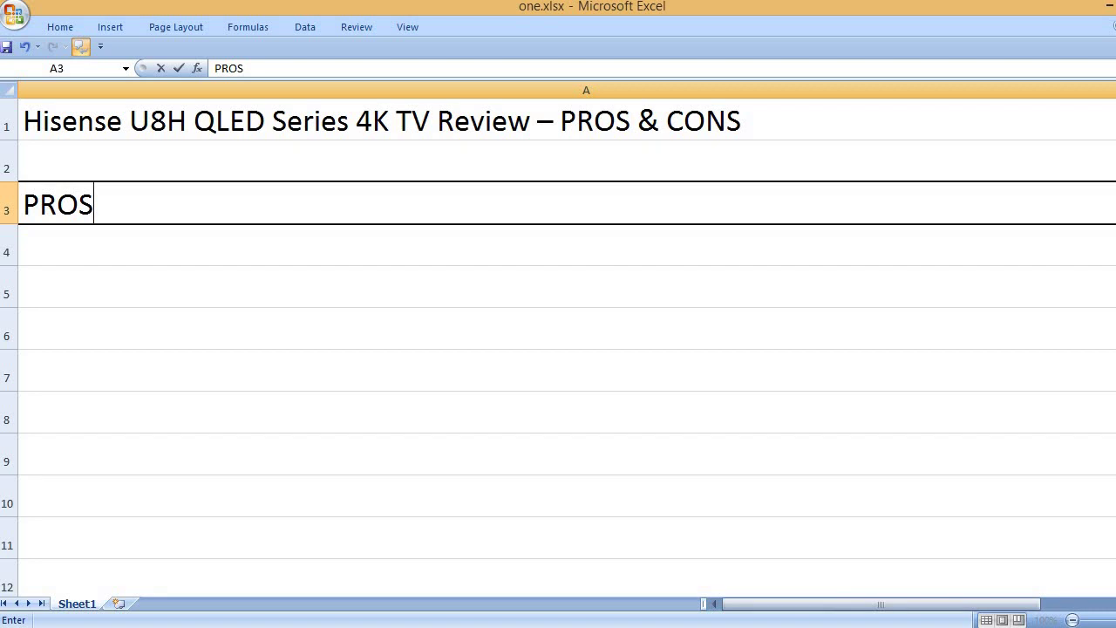
key(Return)
key(Return)
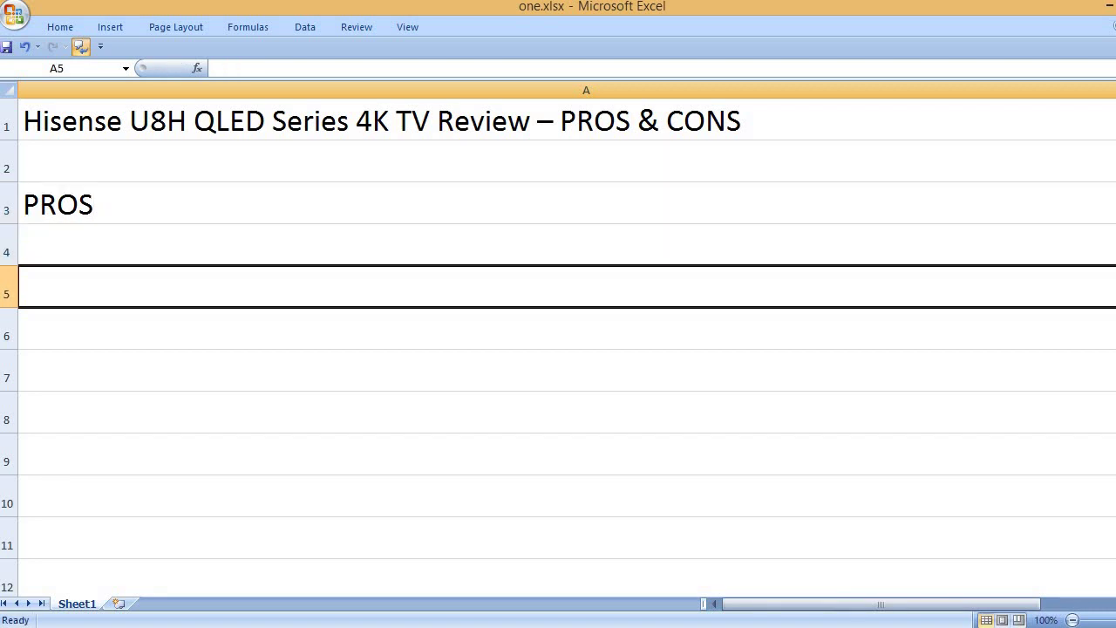
text(Amazing p)
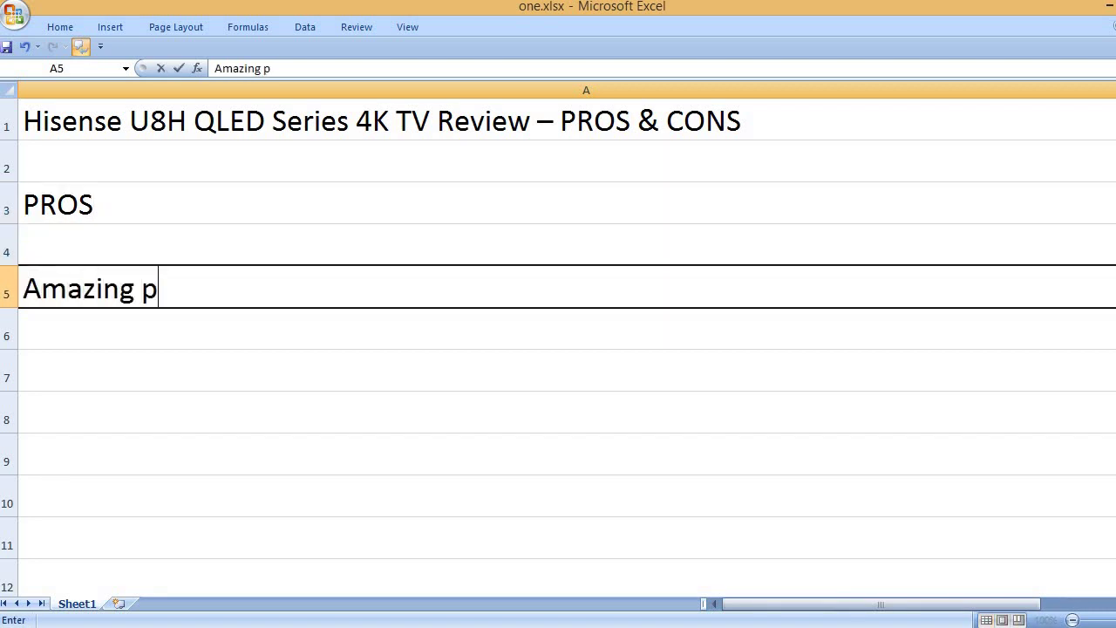
text(icture and sou)
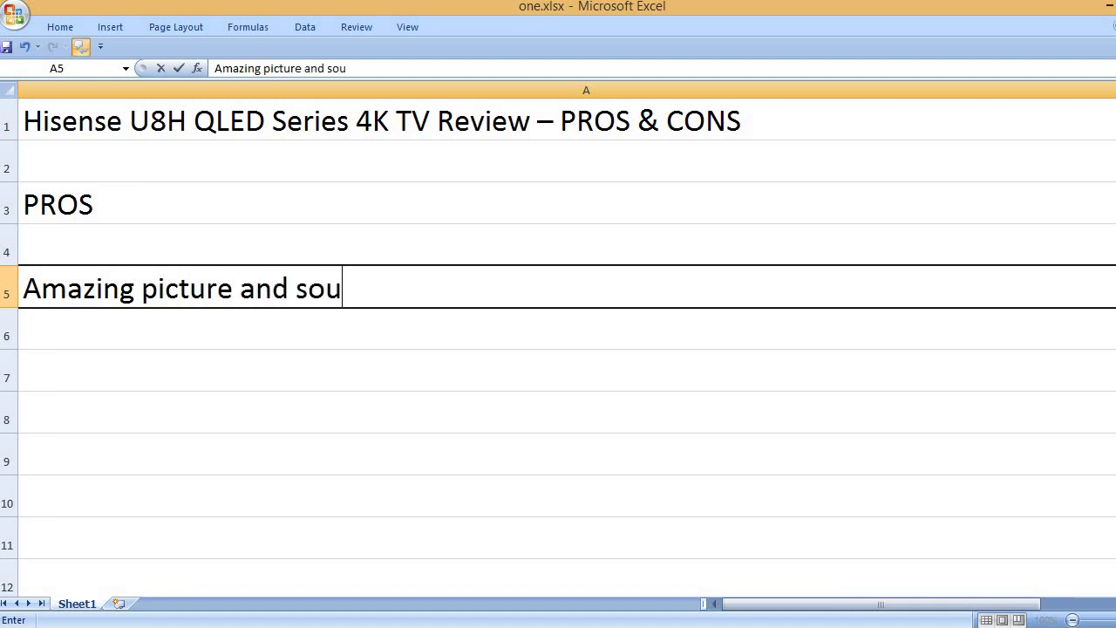
text(nd quality)
key(Return)
key(Return)
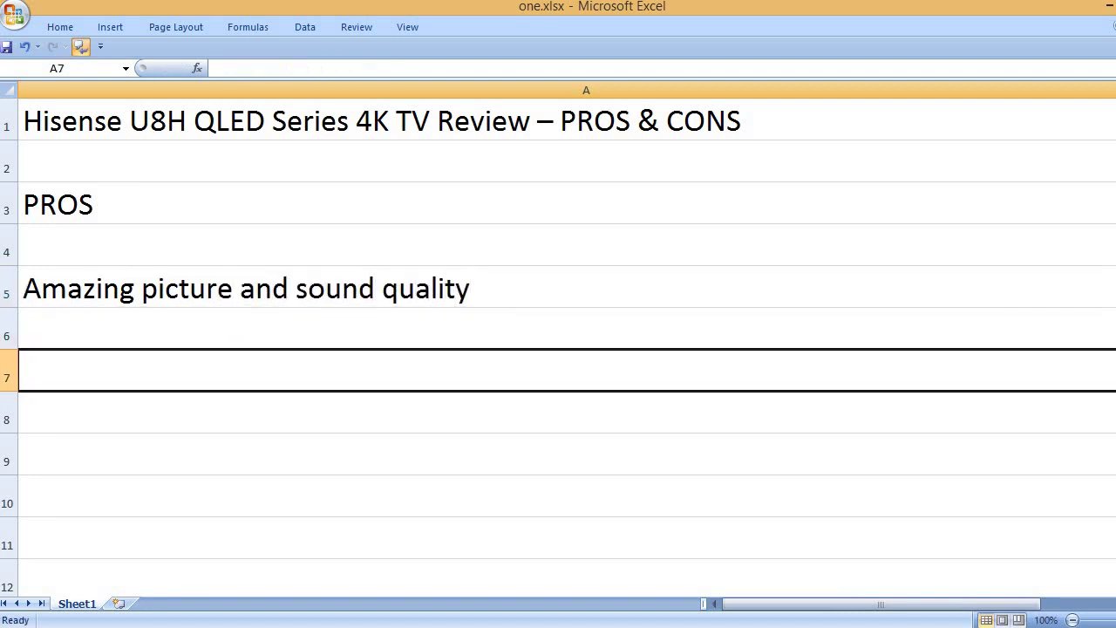
text(Good brightness)
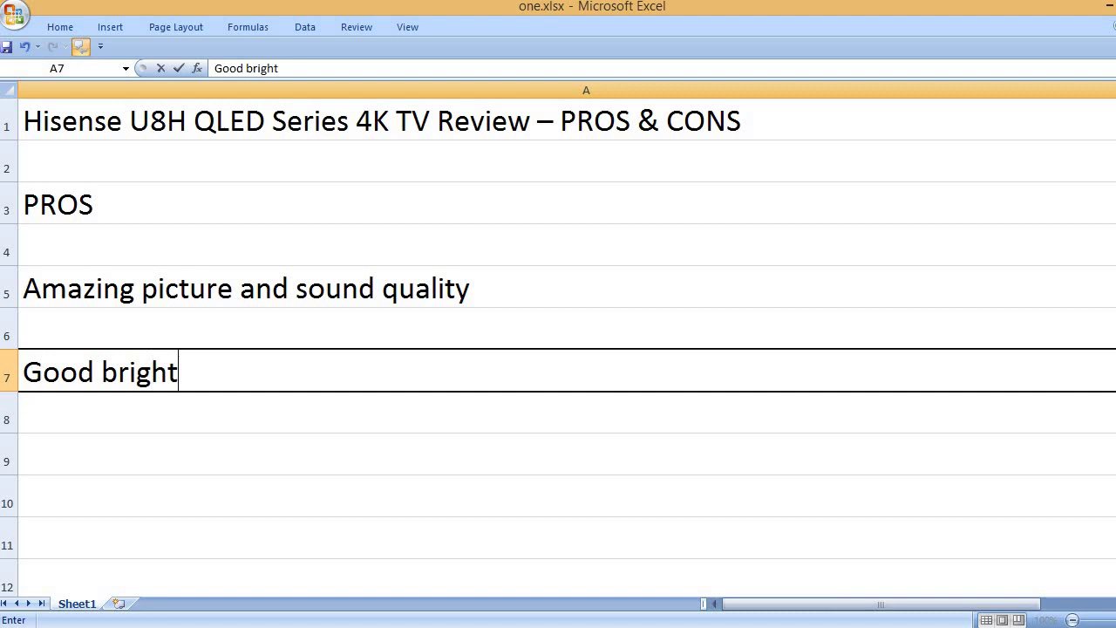
key(Return)
key(Return)
text(Natur)
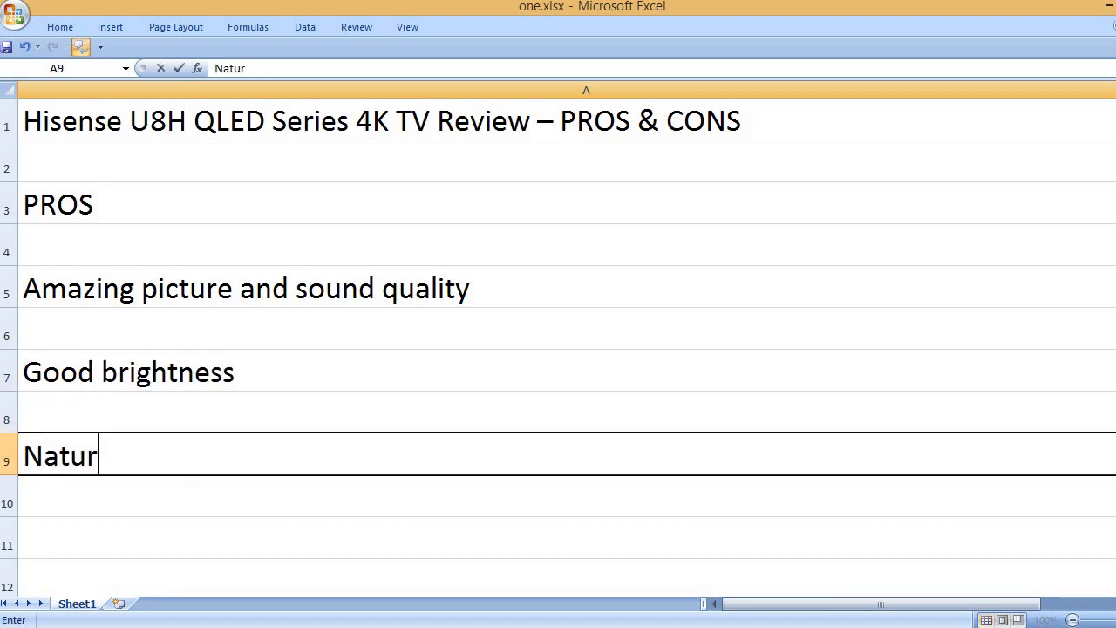
text(al colors)
key(Return)
key(Return)
text(Goo)
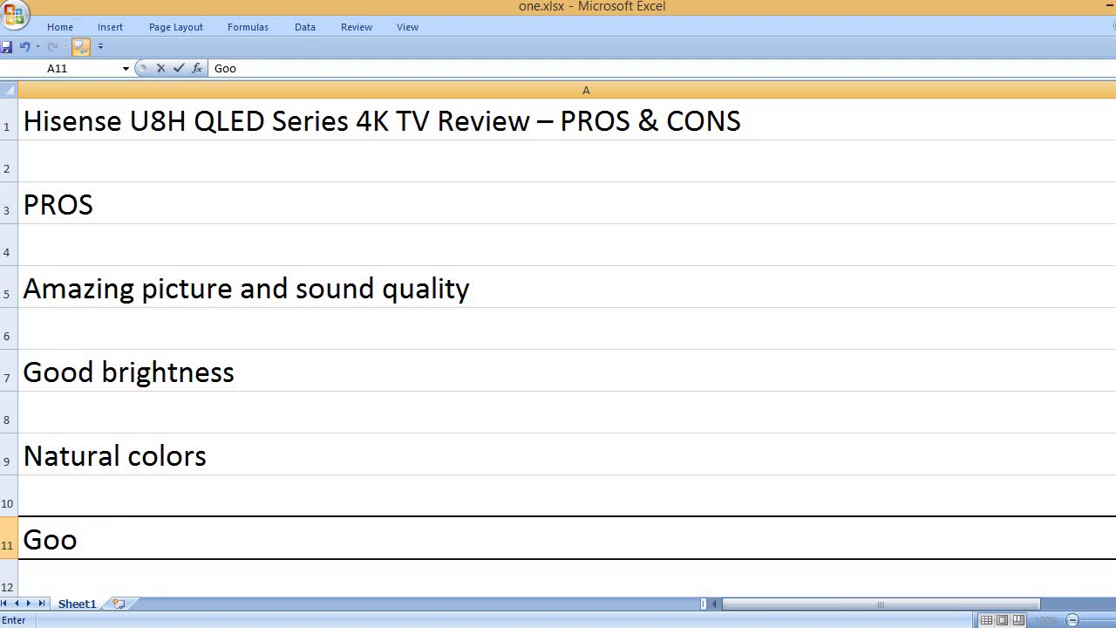
text(d Google T)
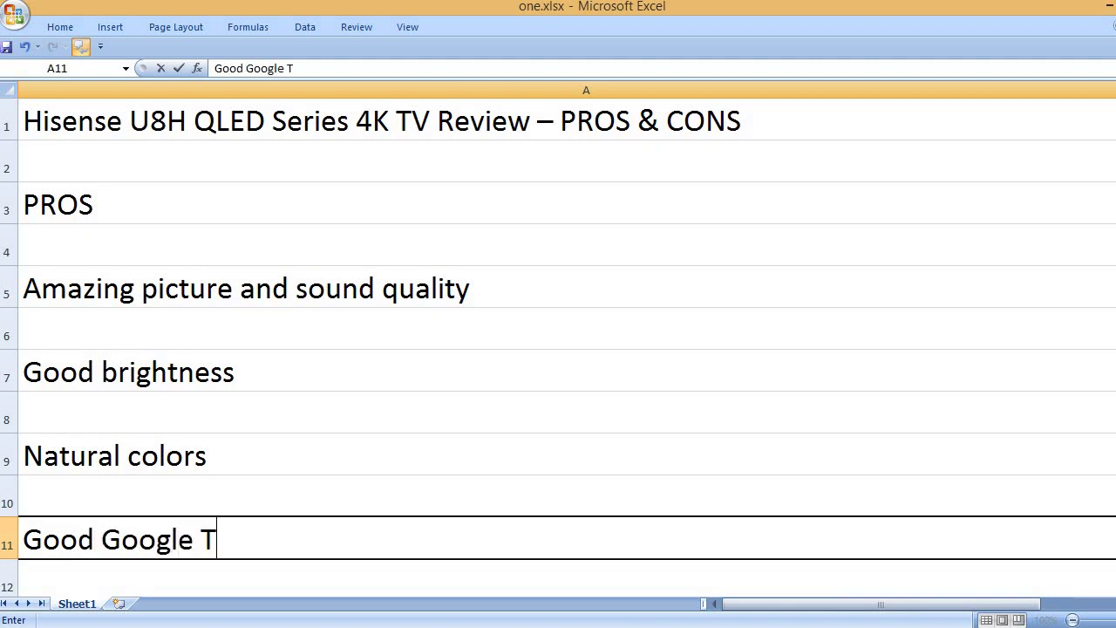
text(V interfac)
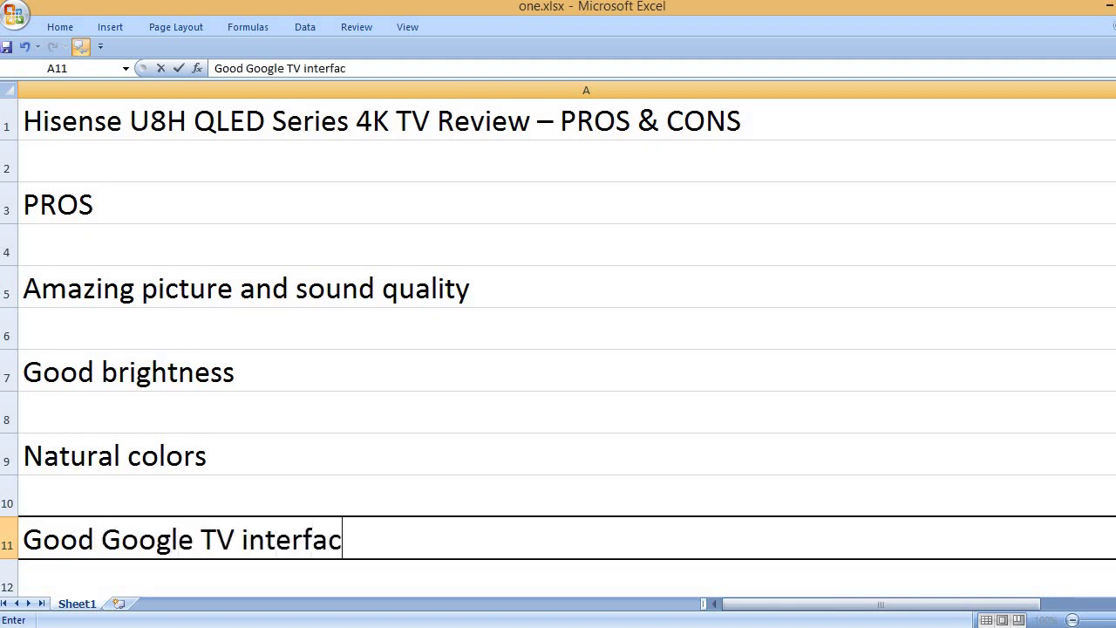
text(e)
key(Return)
key(Return)
Add pros 'one of the best 4K TVs you may have seen ever', 'A bit lightweight too' and 'Easy to understand settings and manual'
text(It is )
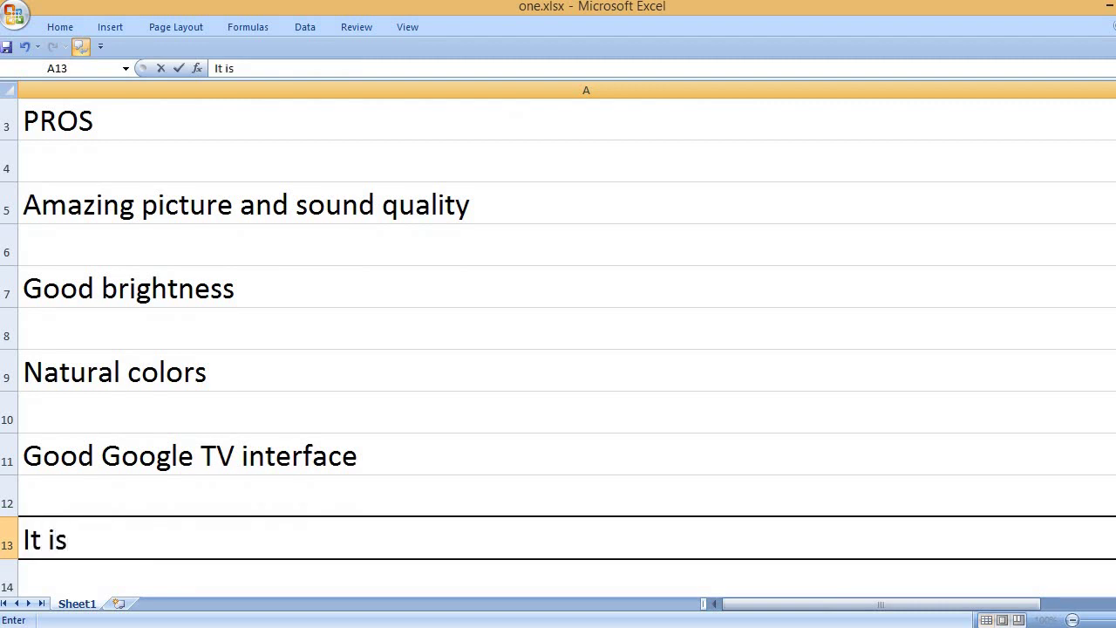
text(one of the be)
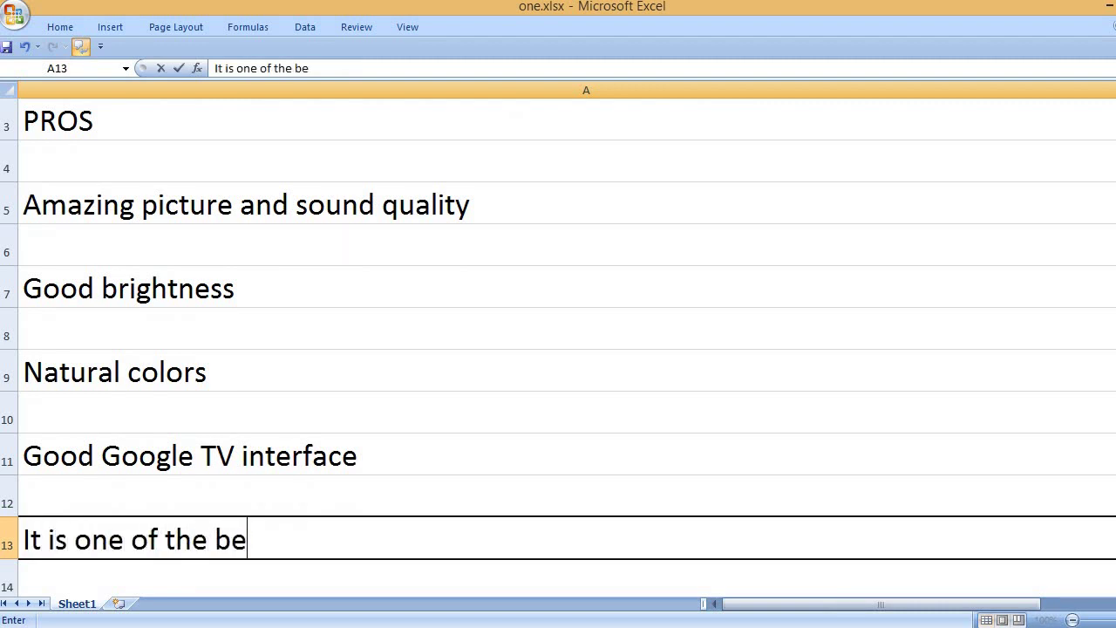
text(st 4K)
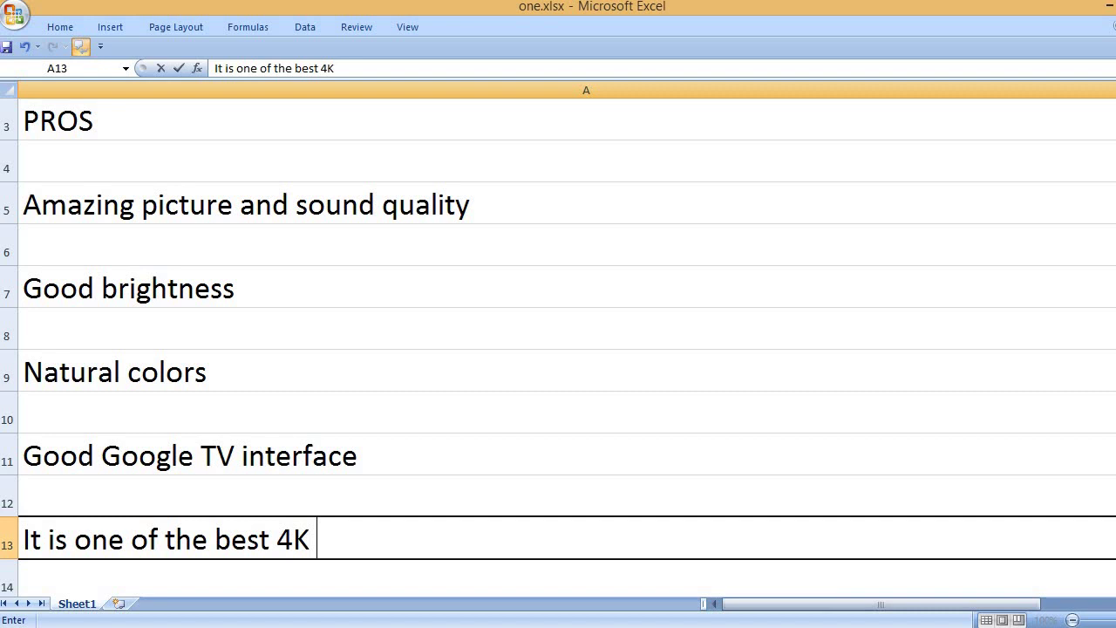
text( tV)
key(BackSpace)
text(B)
key(BackSpace)
text(Vs)
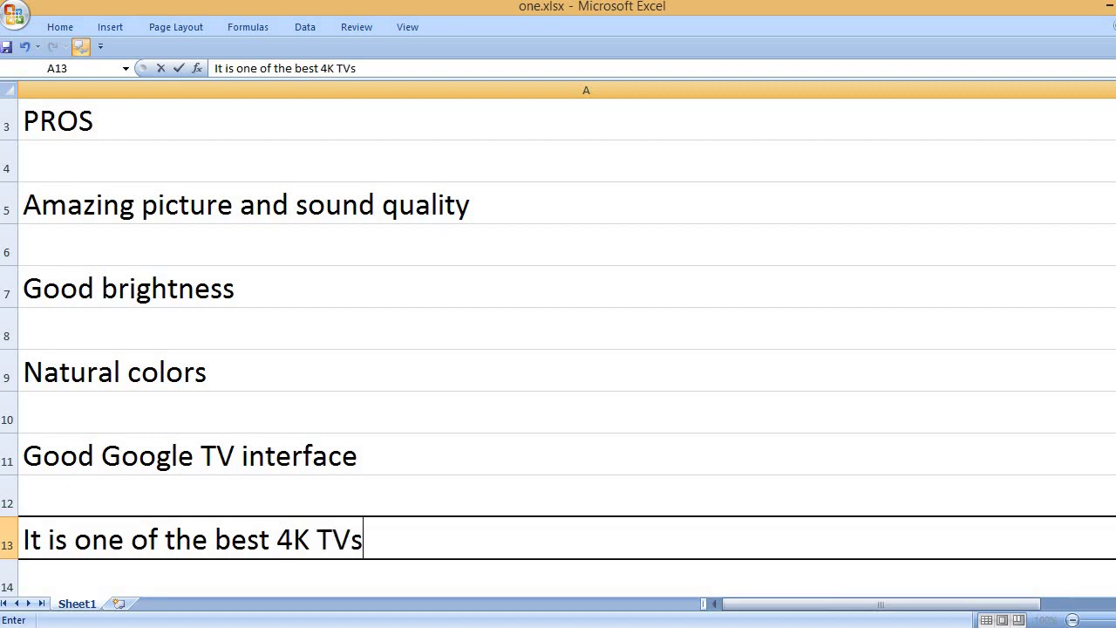
text(, you may have )
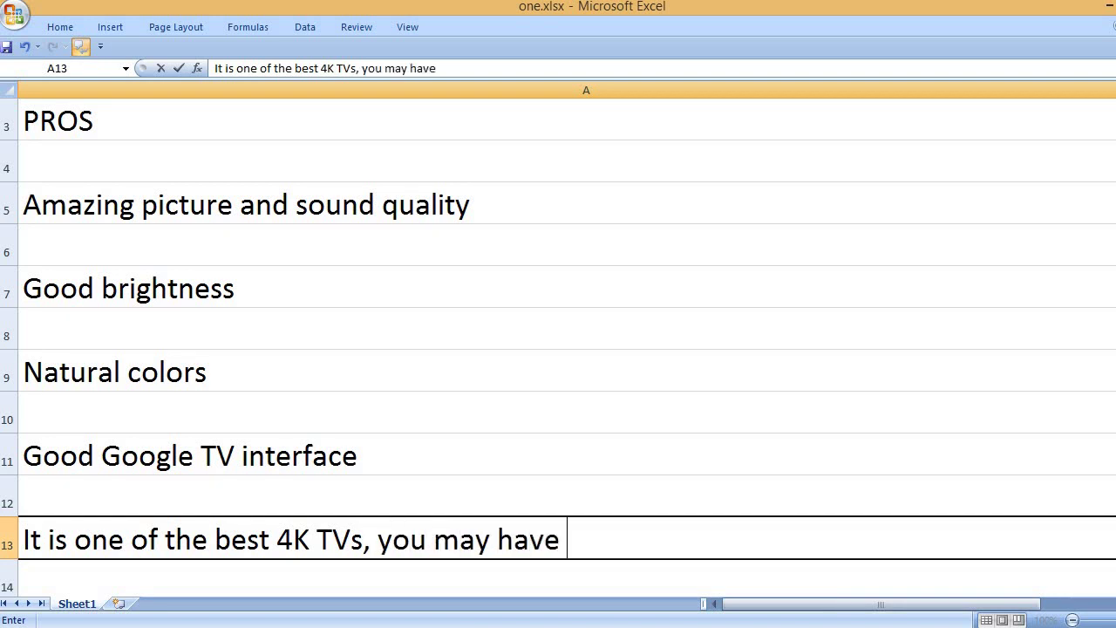
text(seen ef)
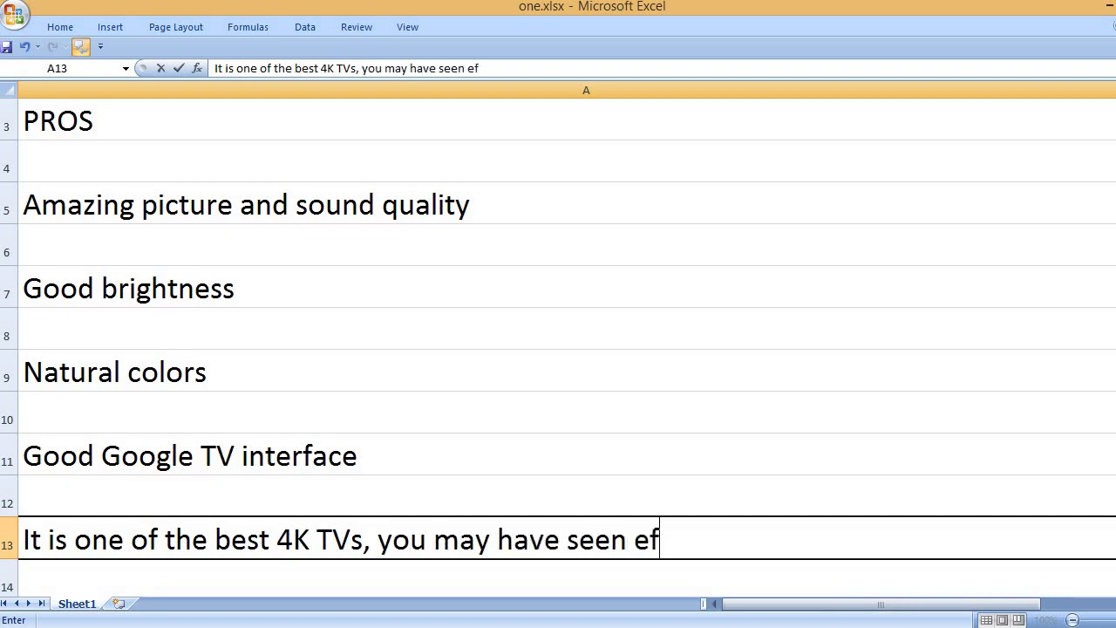
text(er)
key(BackSpace)
key(BackSpace)
key(BackSpace)
text(ve)
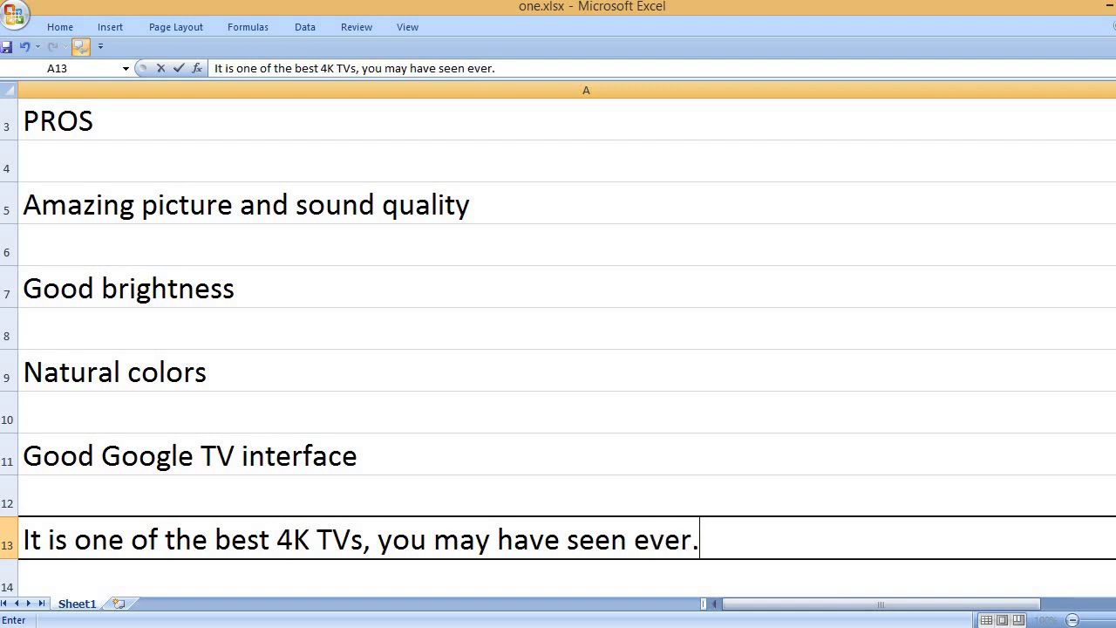
text(r.)
key(Return)
key(Return)
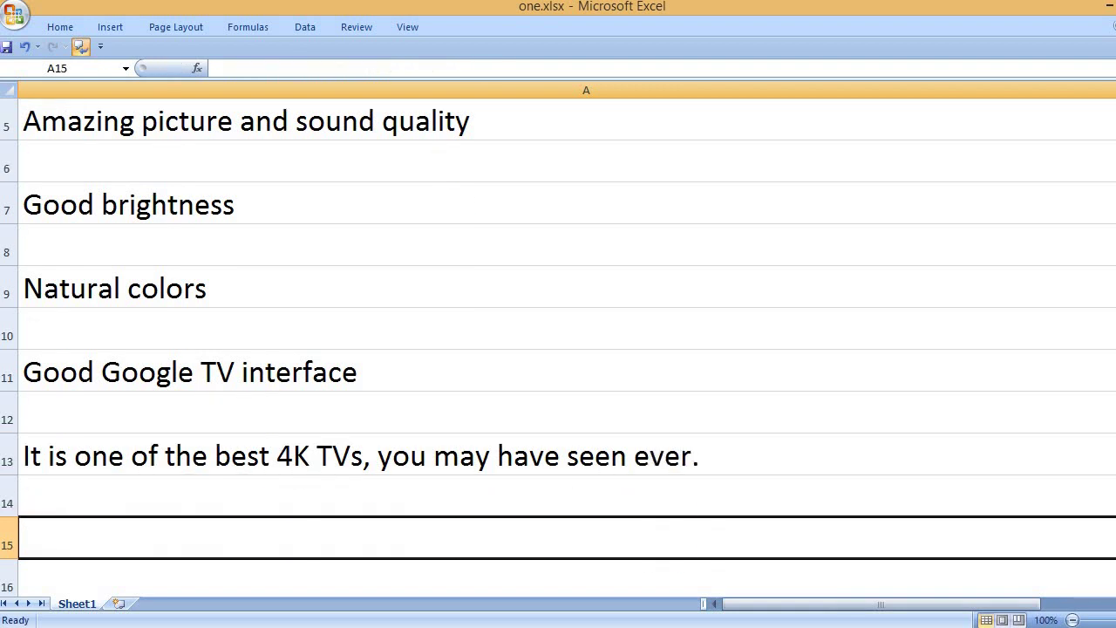
text(A bit light)
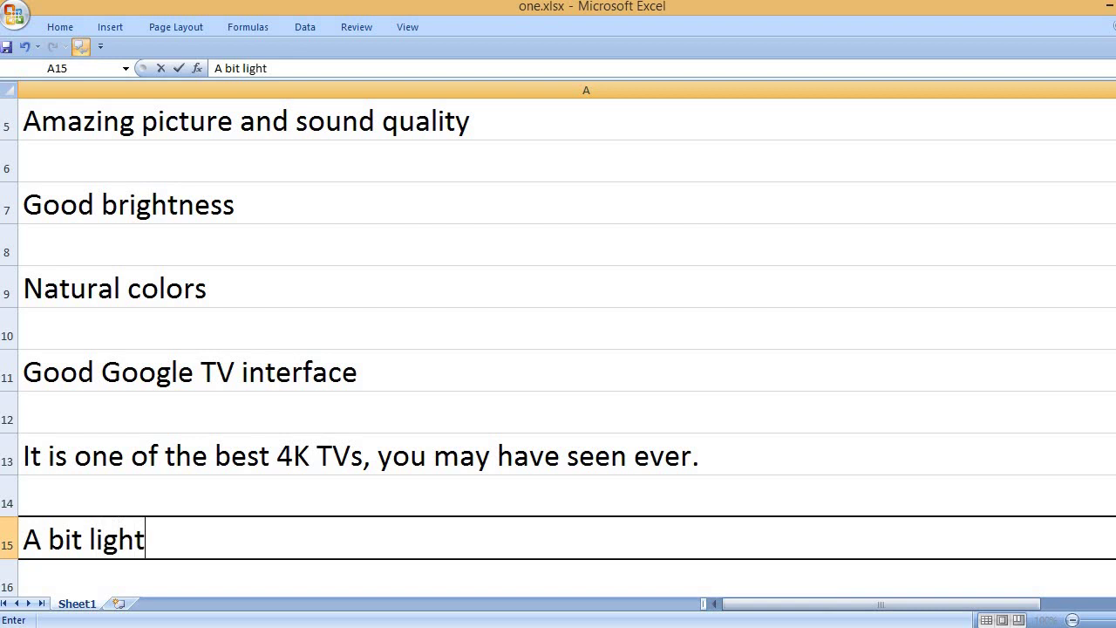
text(weight too.)
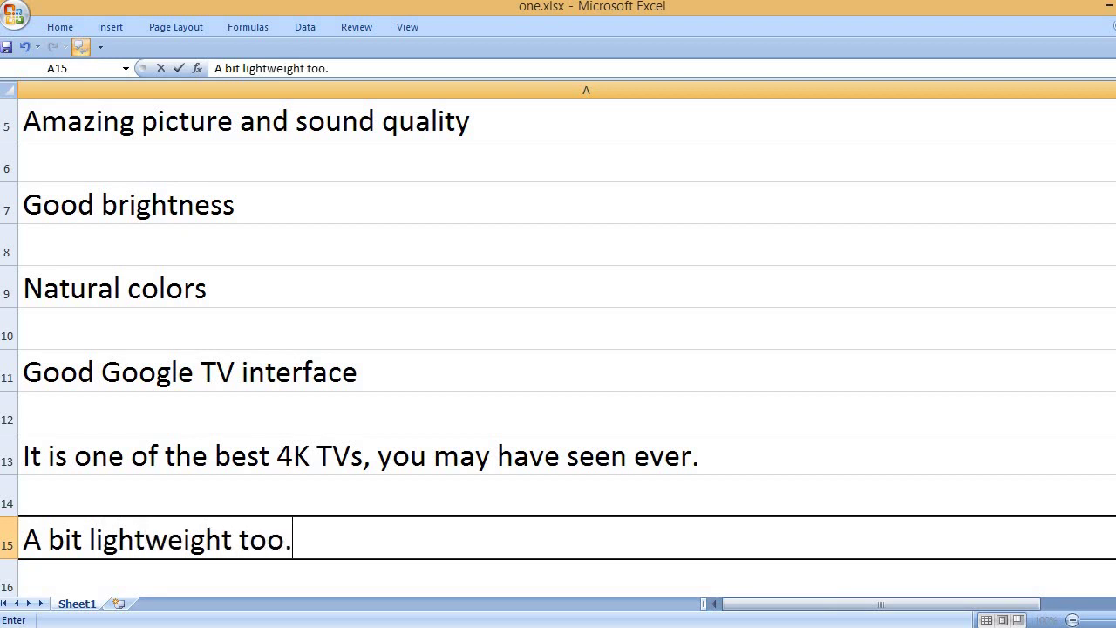
key(BackSpace)
key(Return)
key(Return)
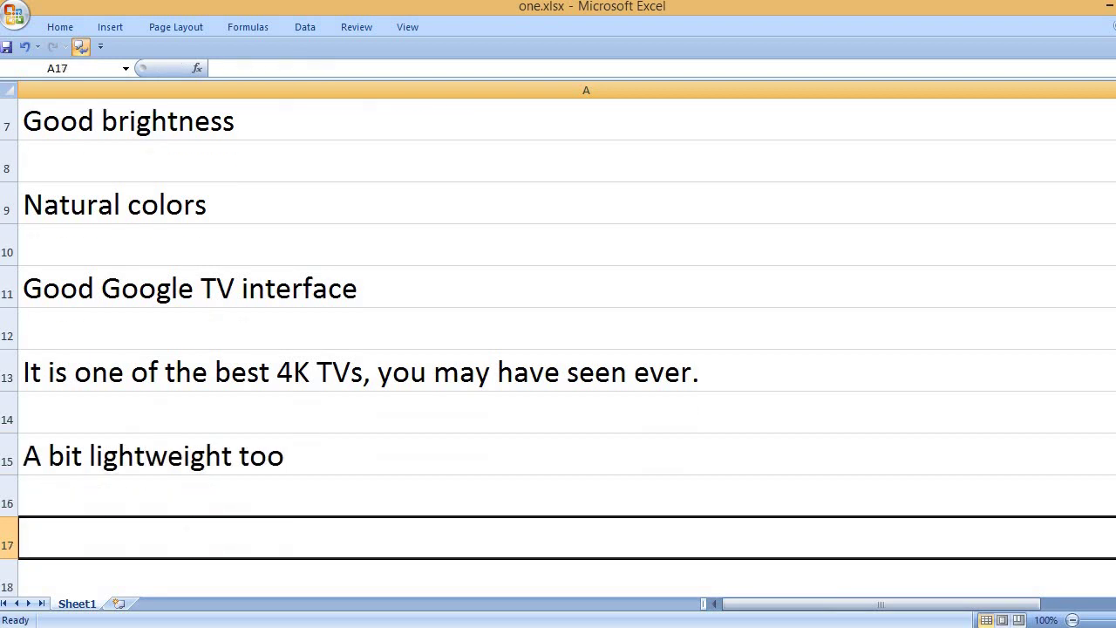
text(Easy to)
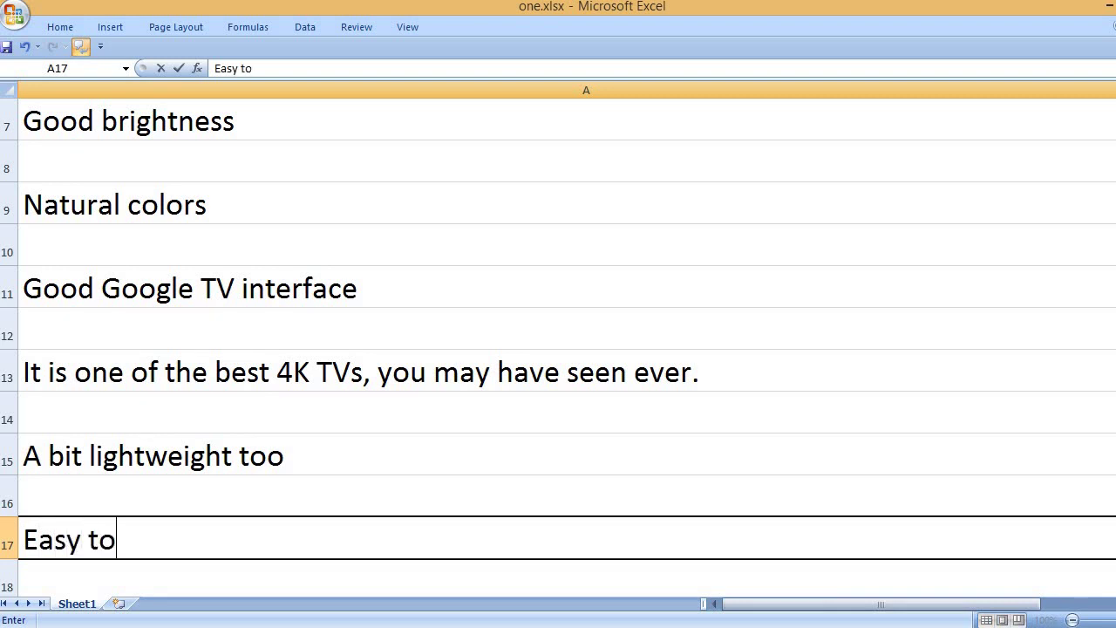
text( understan)
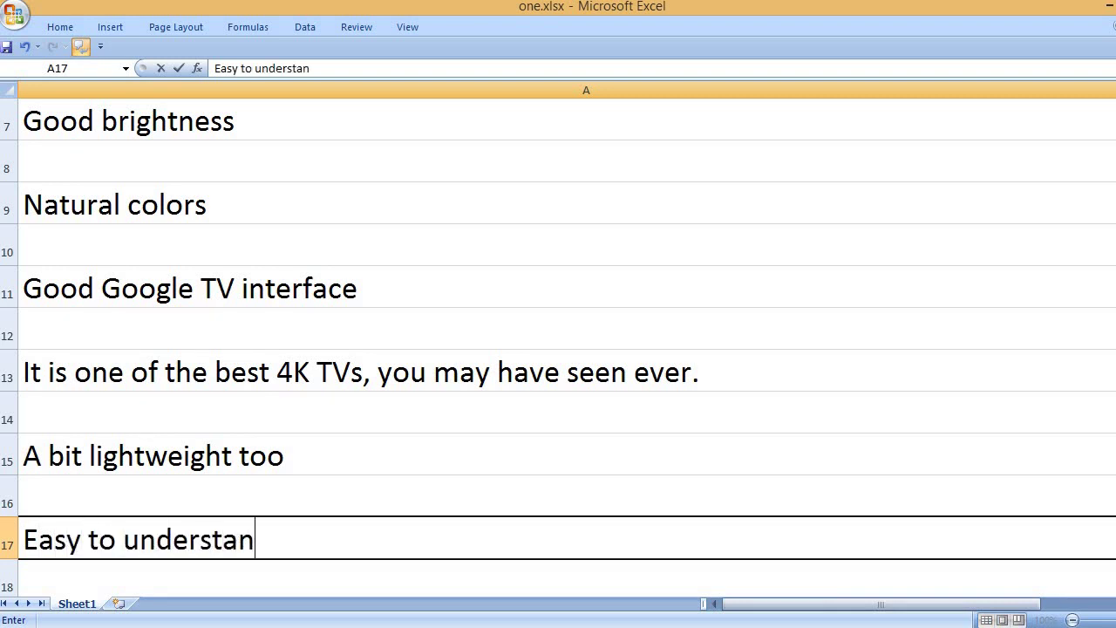
text(d settings a)
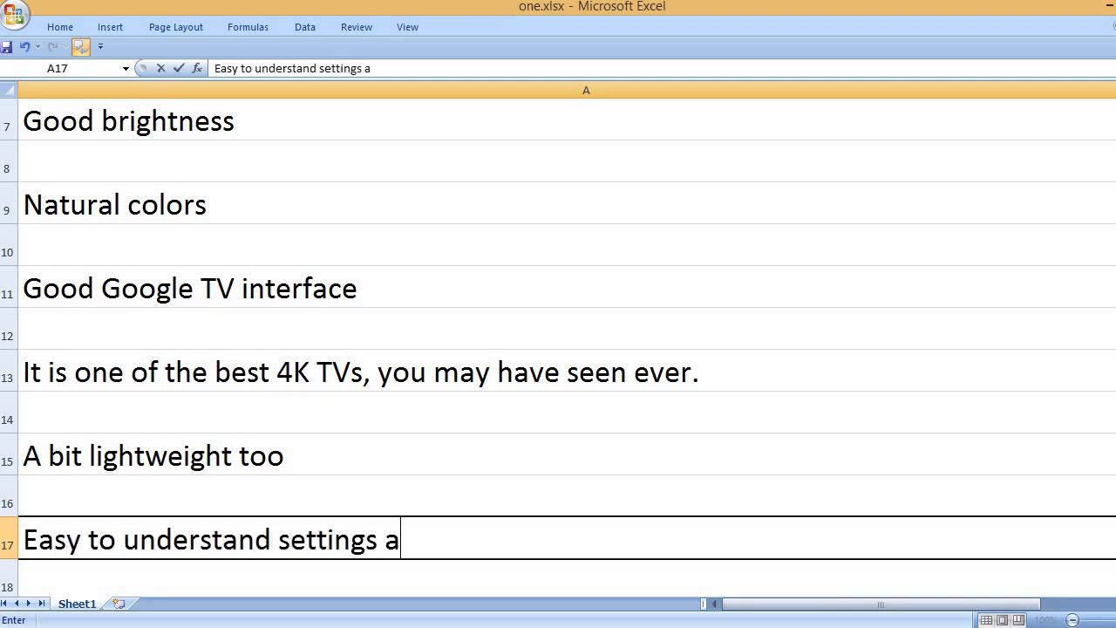
text(nd manual)
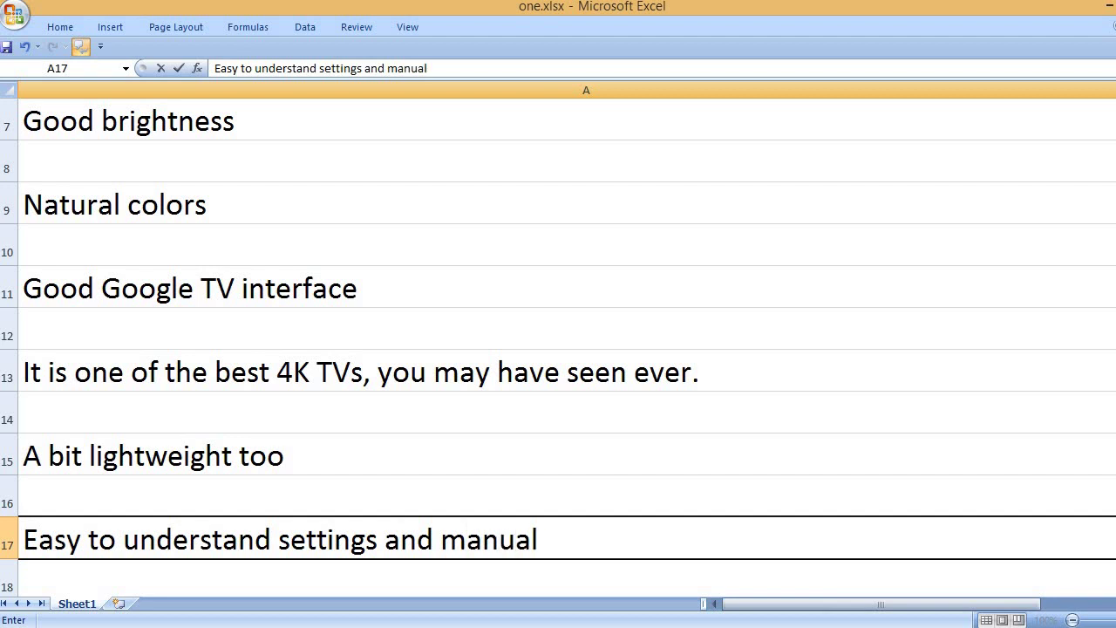
key(Return)
key(Return)
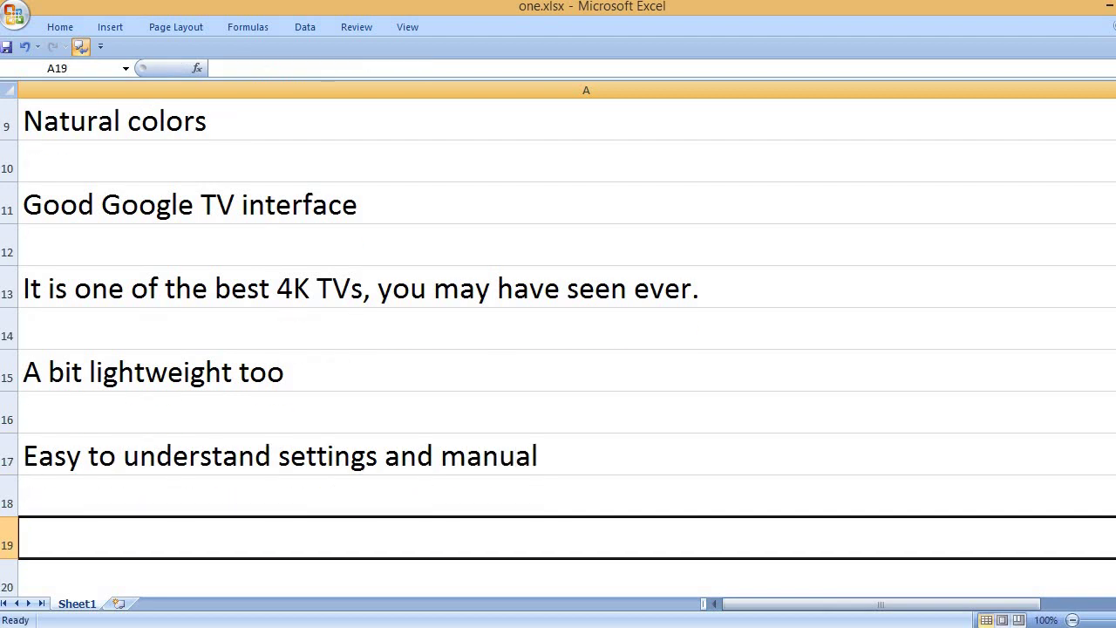
Edit A17 so its last word 'manual' becomes 'menu'
click(279, 456)
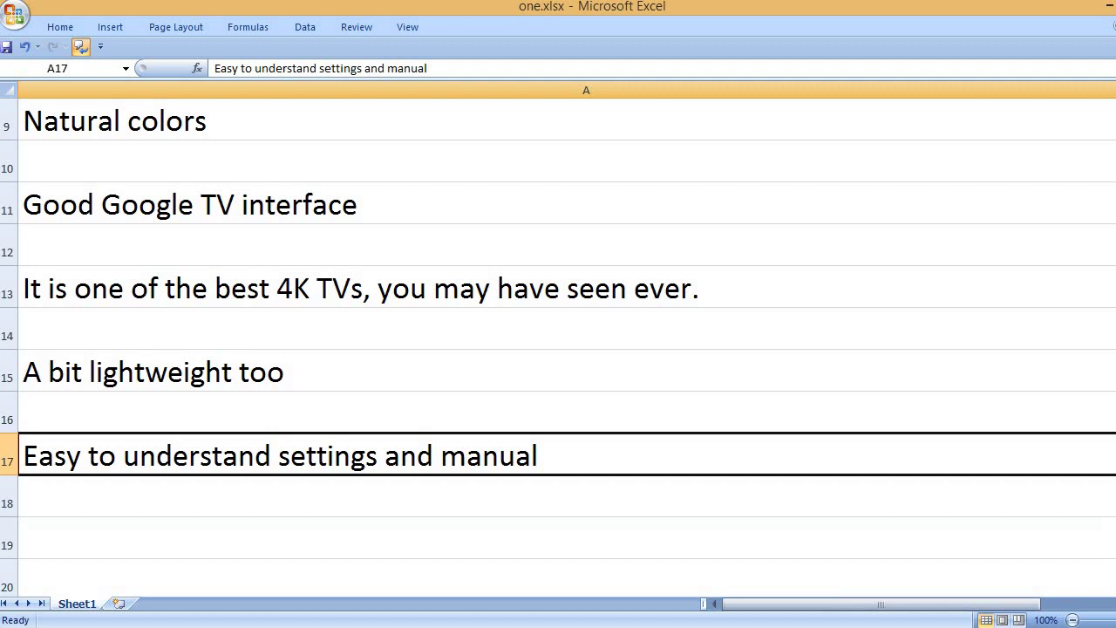
key(F2)
key(BackSpace)
key(BackSpace)
key(BackSpace)
key(BackSpace)
key(BackSpace)
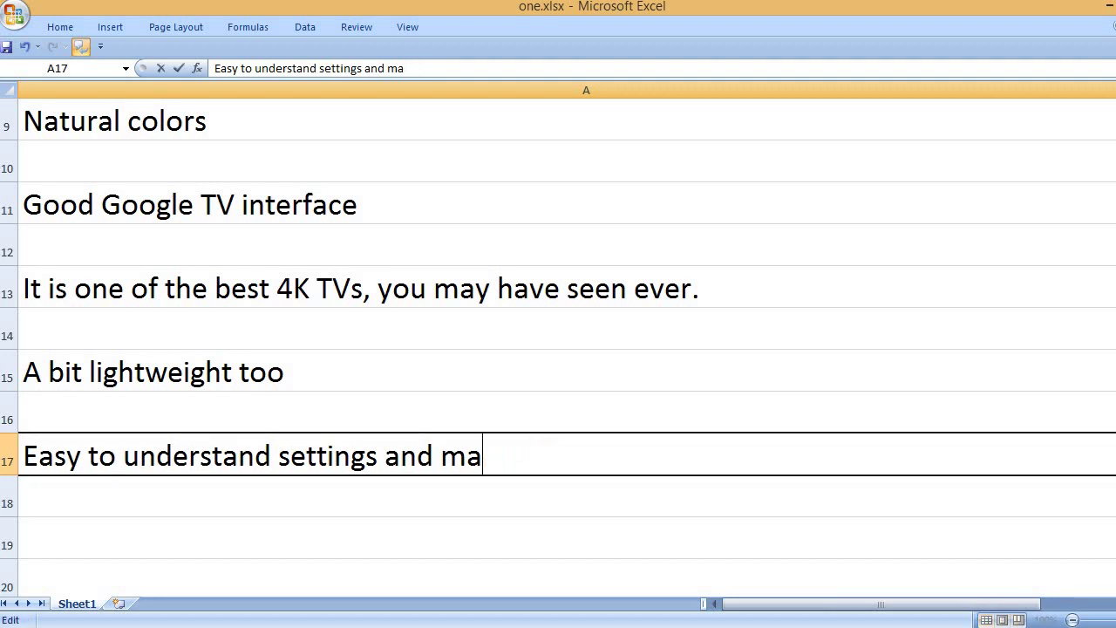
text(anu)
key(Return)
key(Return)
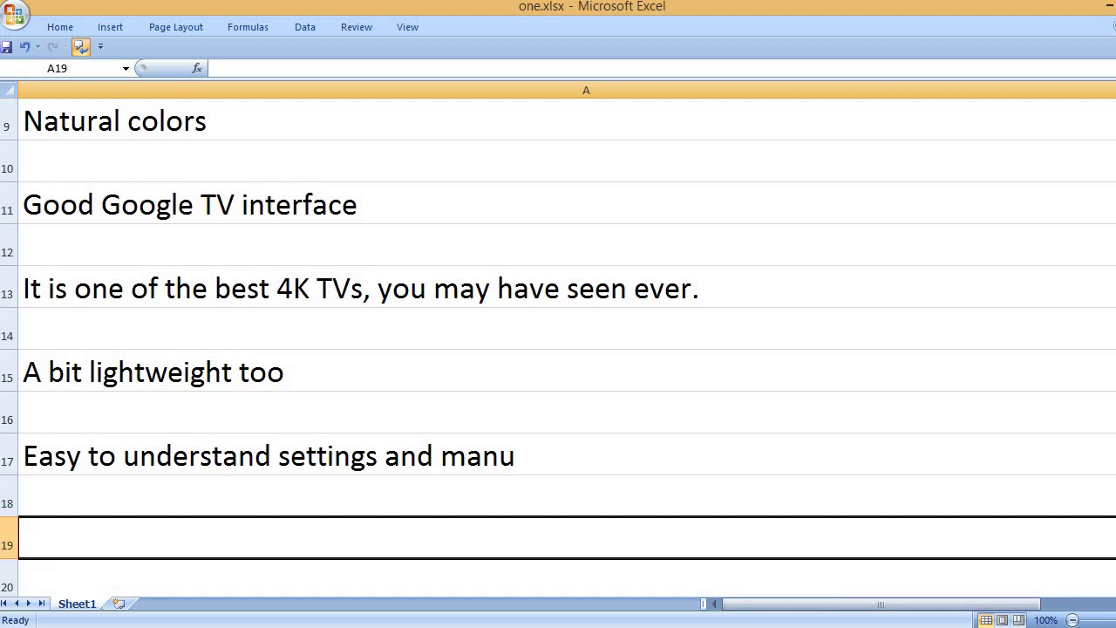
key(Up)
key(Up)
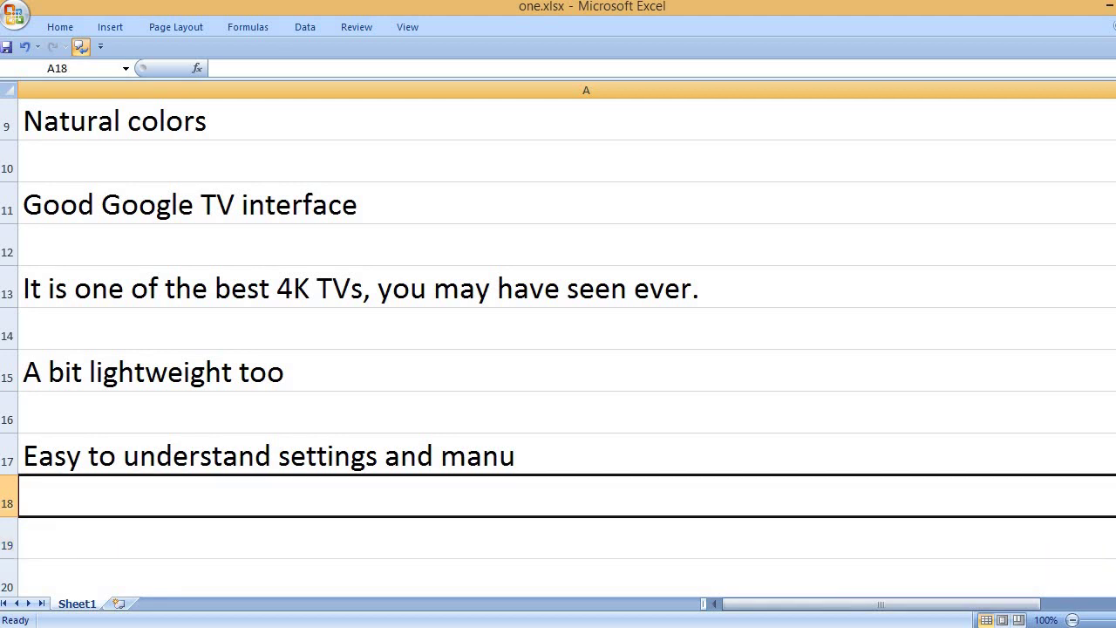
key(F2)
key(BackSpace)
key(BackSpace)
key(BackSpace)
key(BackSpace)
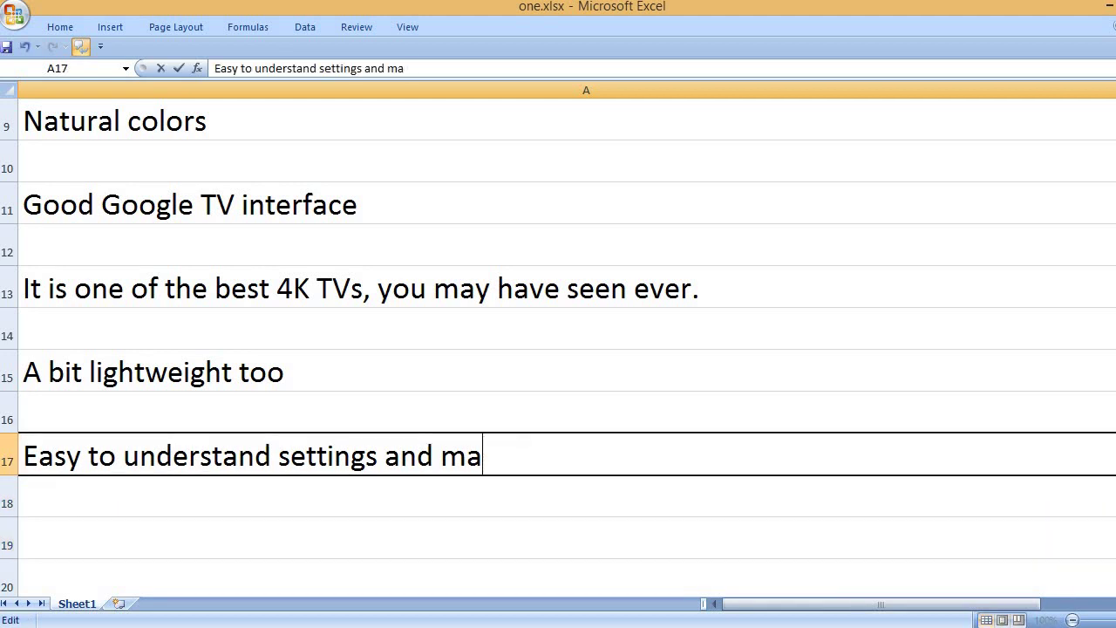
text(menu)
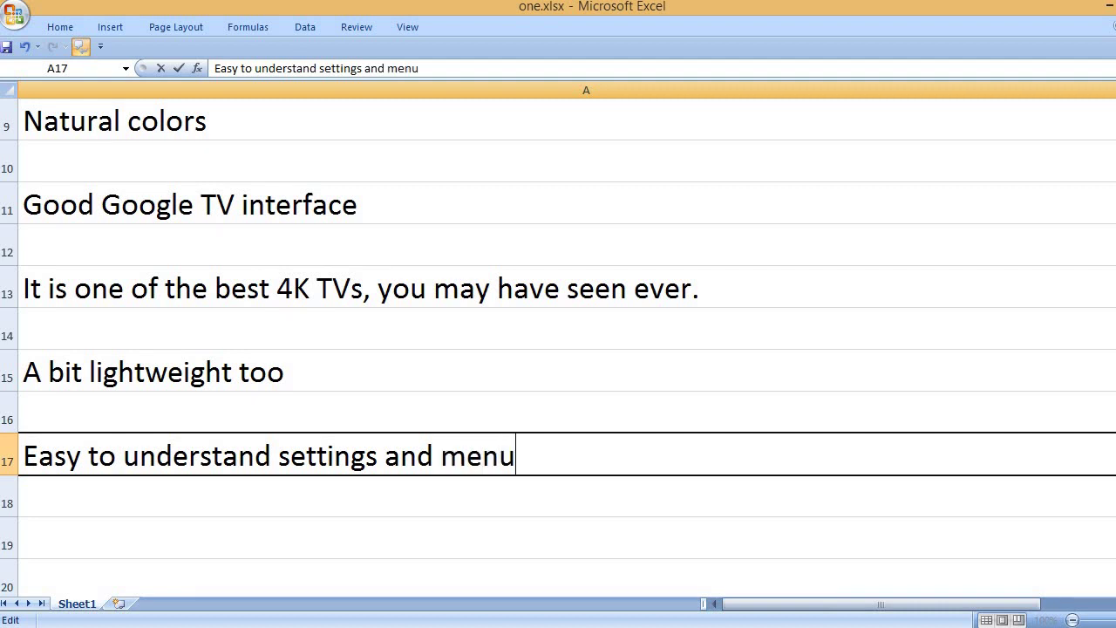
key(Return)
key(Return)
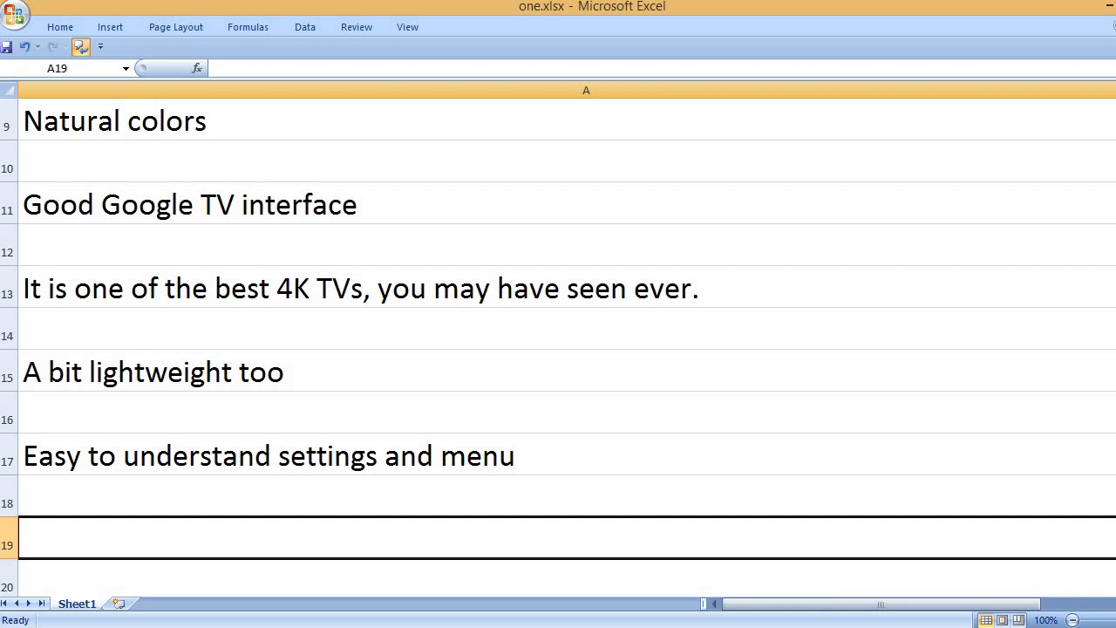
Enter 'The remote control is simple and easy to use.', then CONS, 'The OS is a bit sluggish' and 'The apps are a bit slow.'
text(The rem)
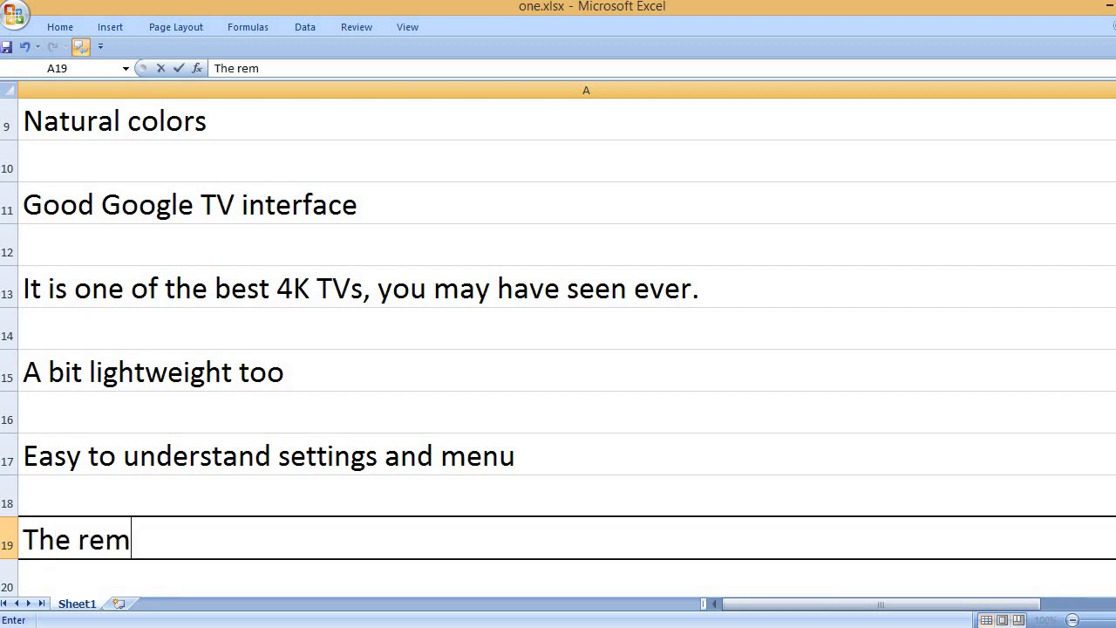
text(ote control is )
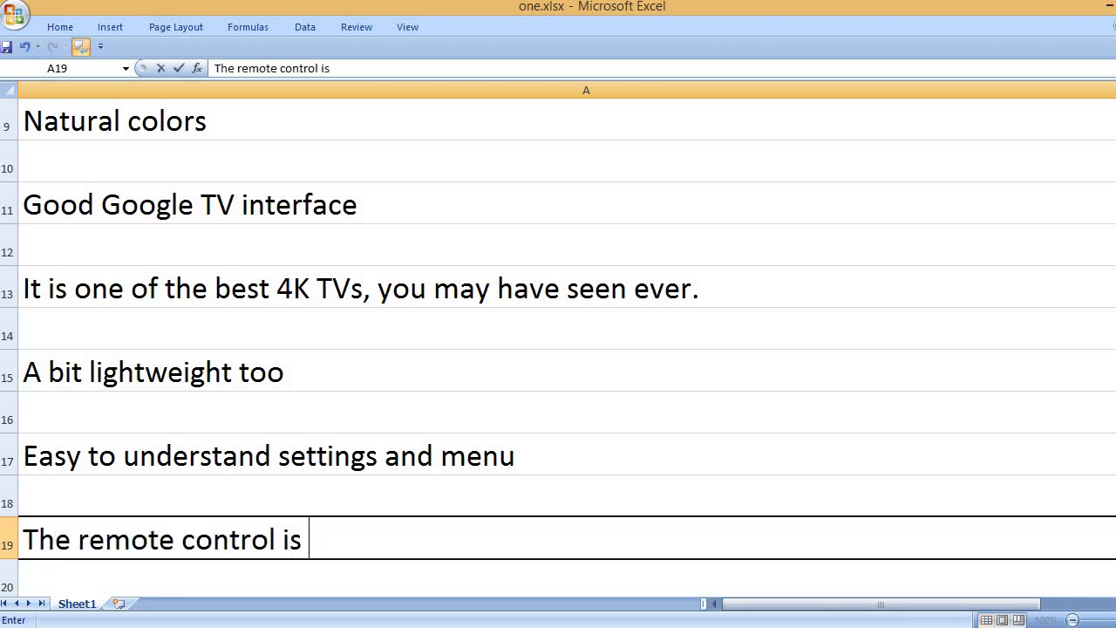
text(simple and easy to use.)
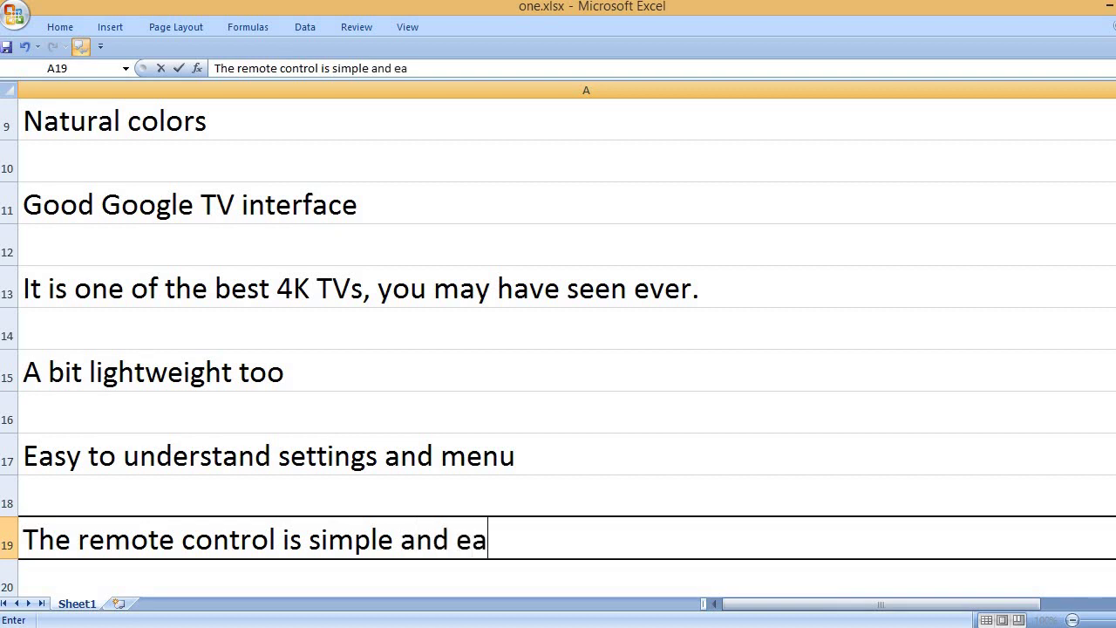
key(Return)
key(Return)
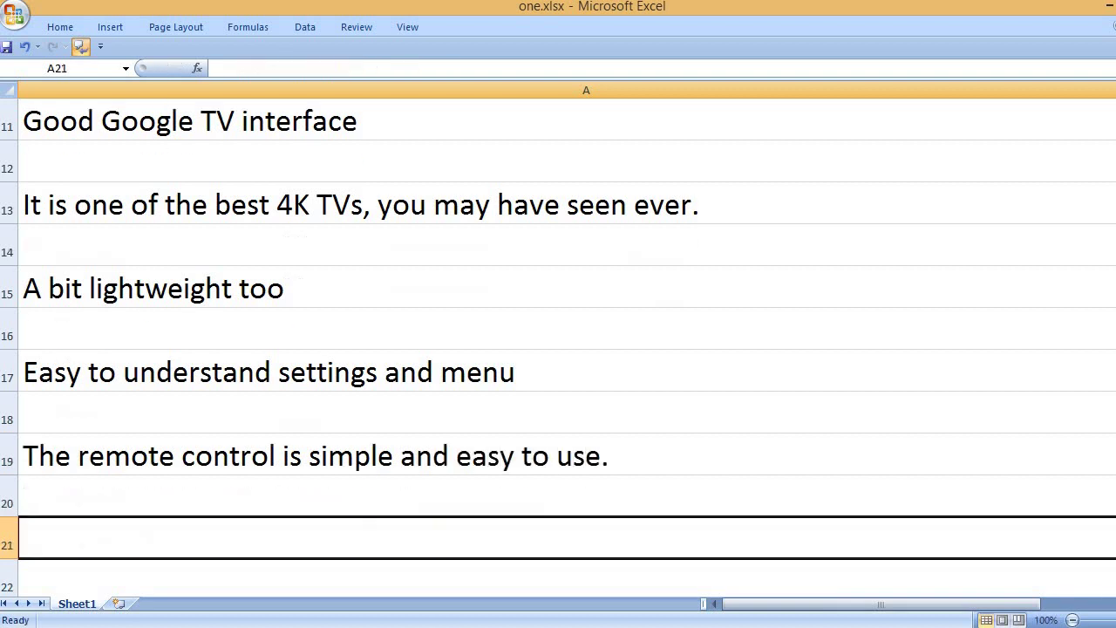
text(CONS)
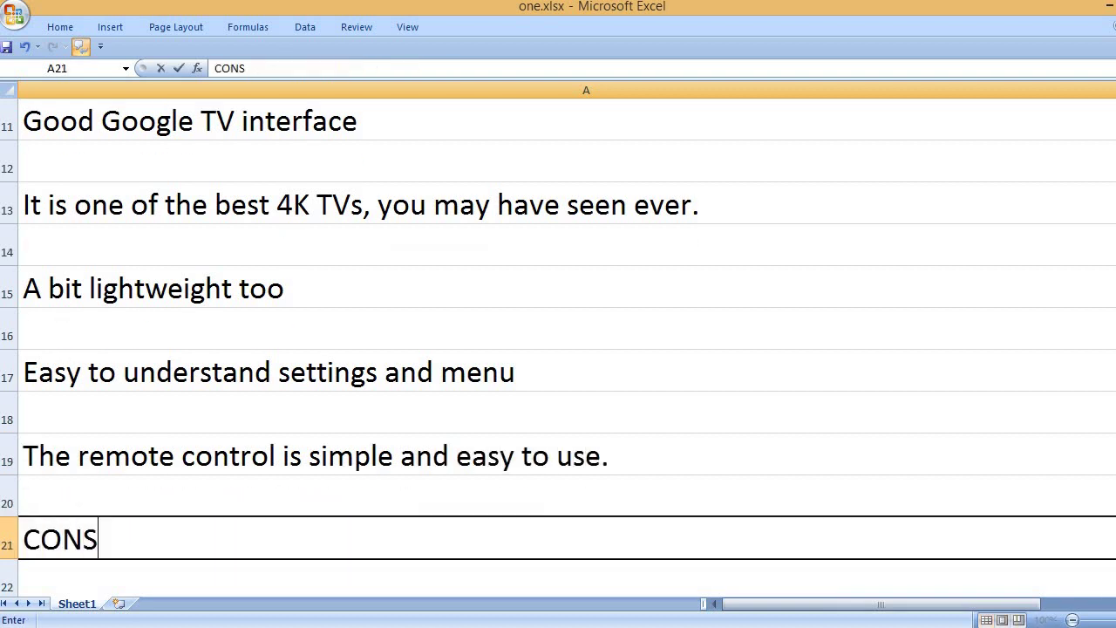
key(Return)
key(Return)
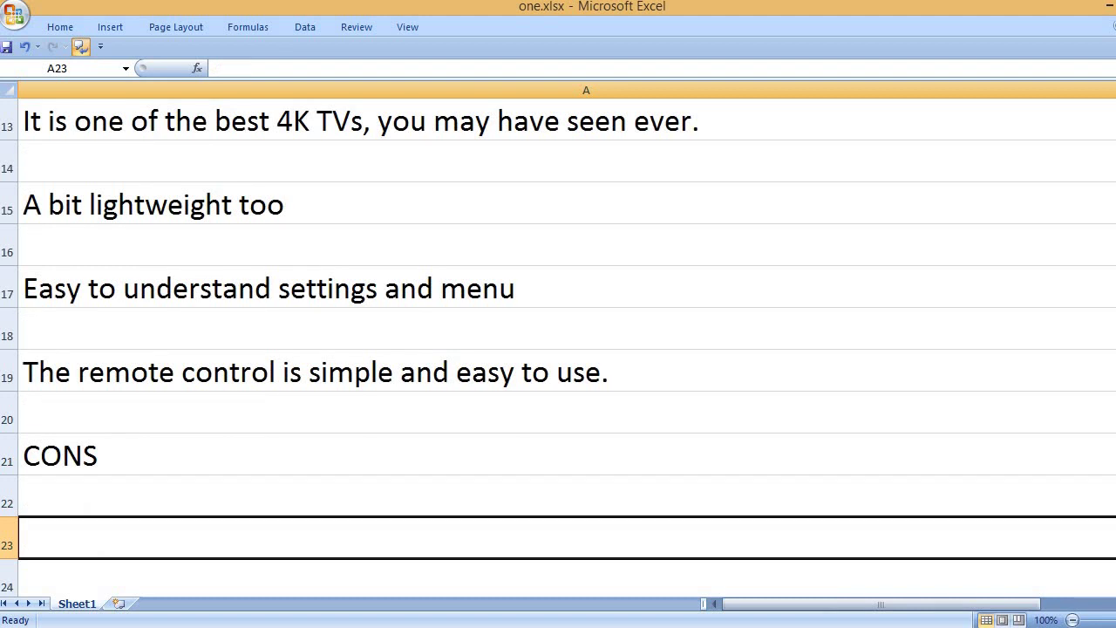
text(The OS is )
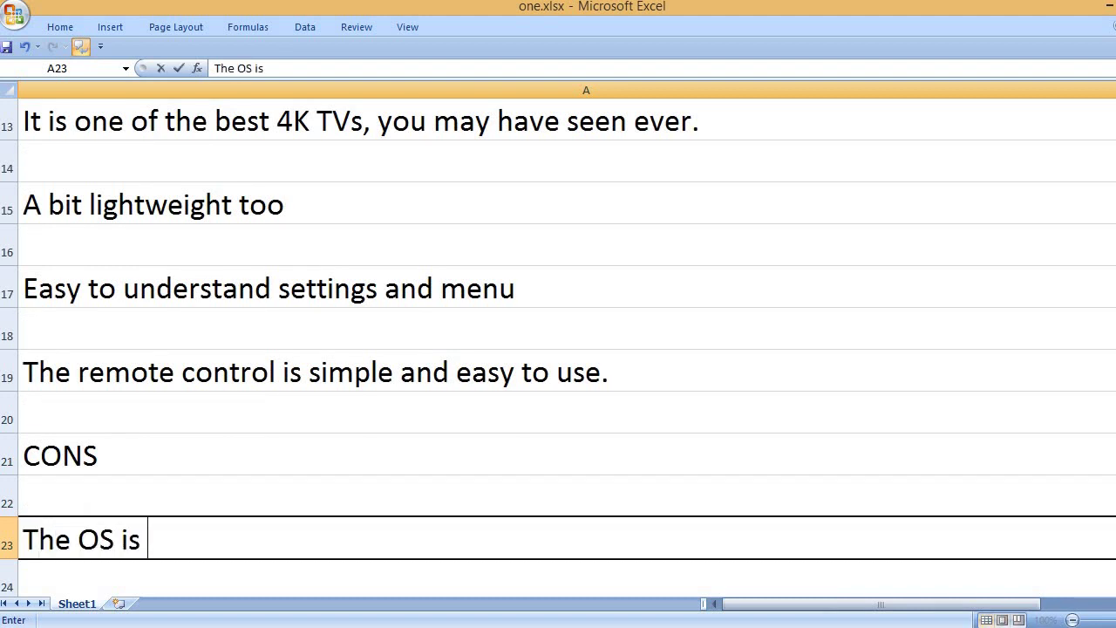
text(a bit slugg)
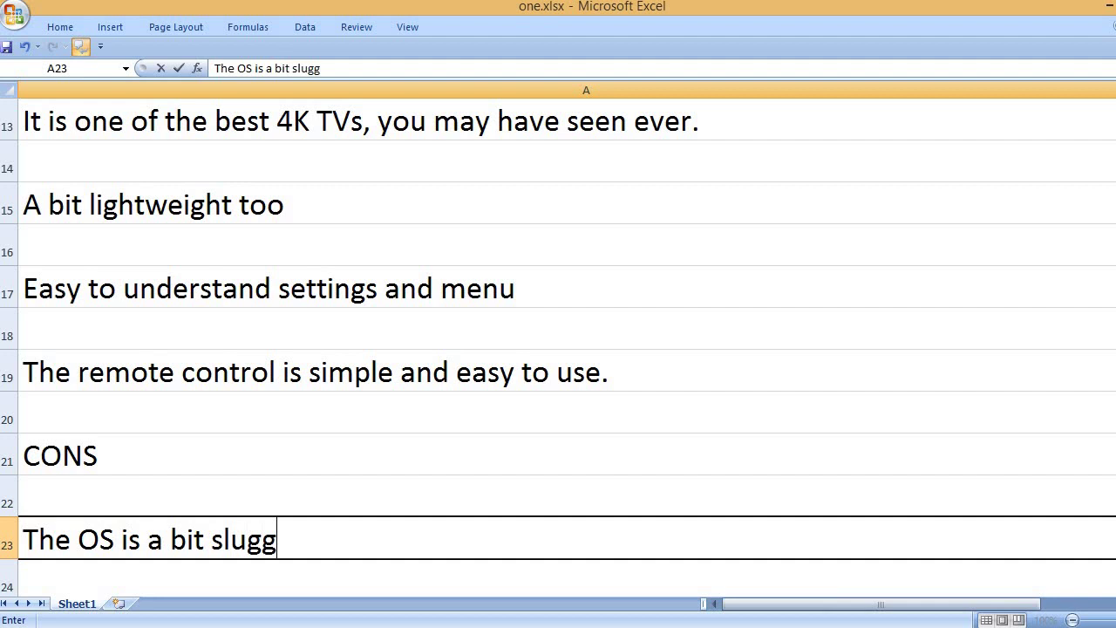
text(ish)
key(Return)
key(Return)
text(The)
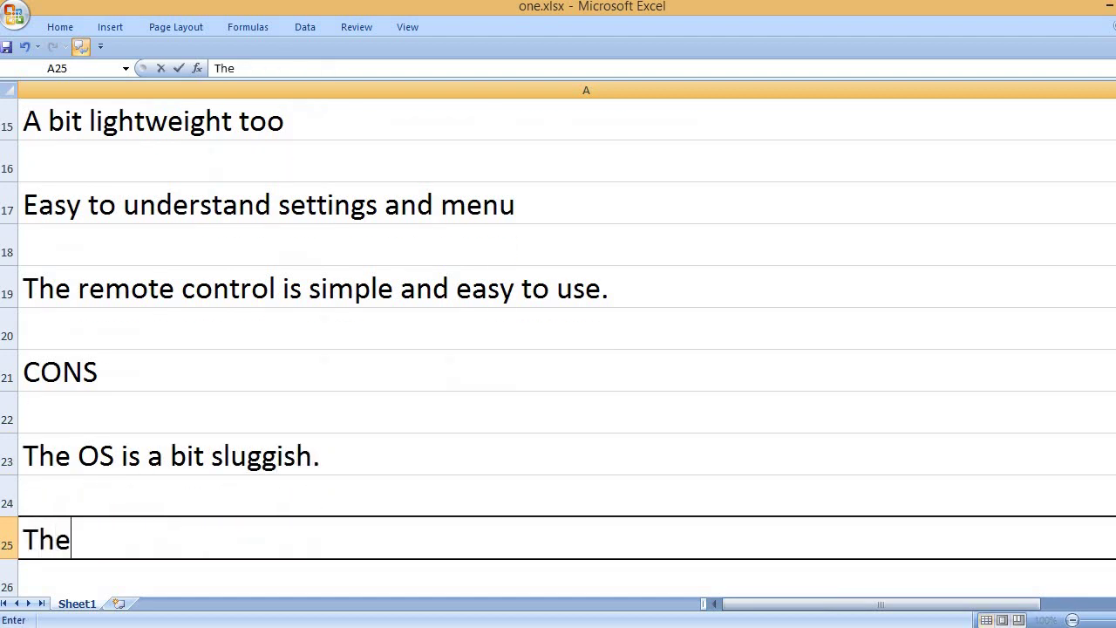
text( apps are a)
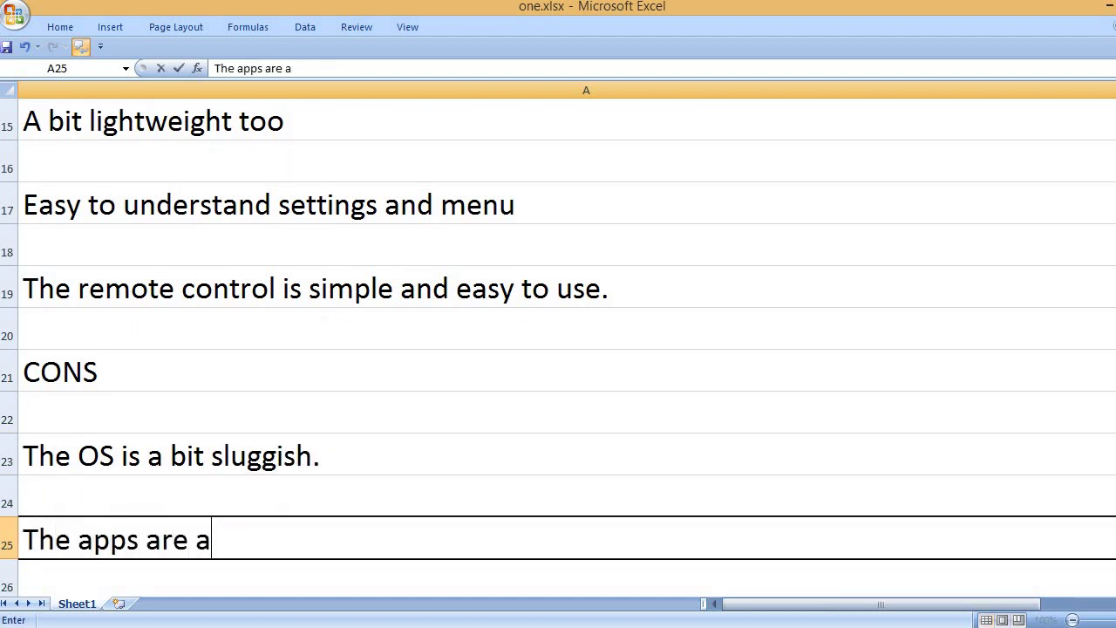
text( bit slow.)
key(Return)
key(Return)
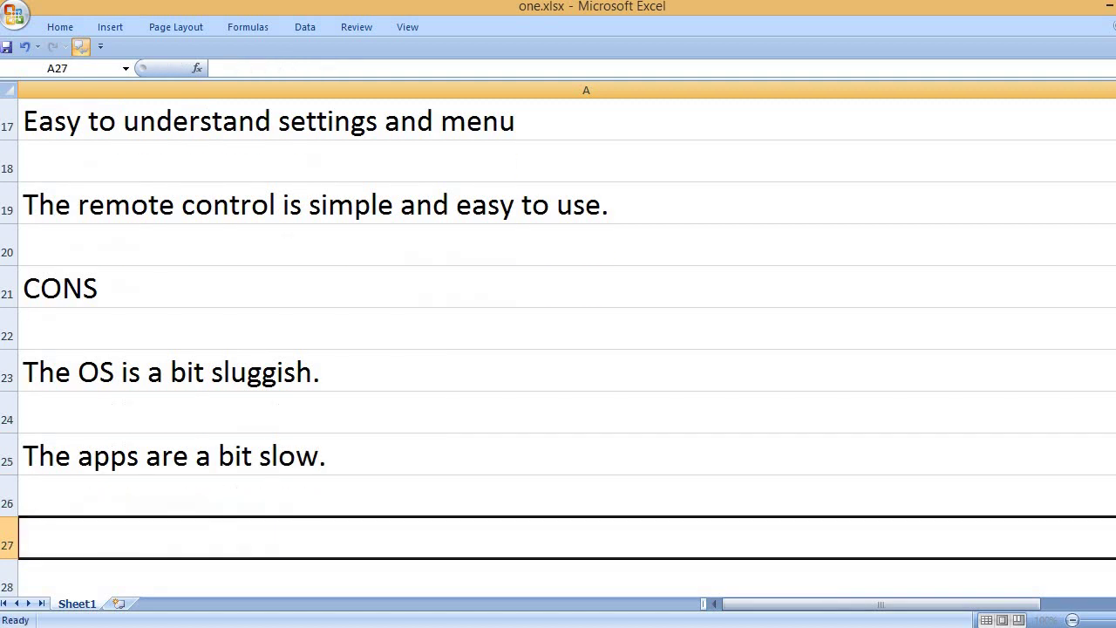
Type the KEY FEATURES heading with '65 inch display size' and 'LED display technology' beneath it
text(KEY FEATURES)
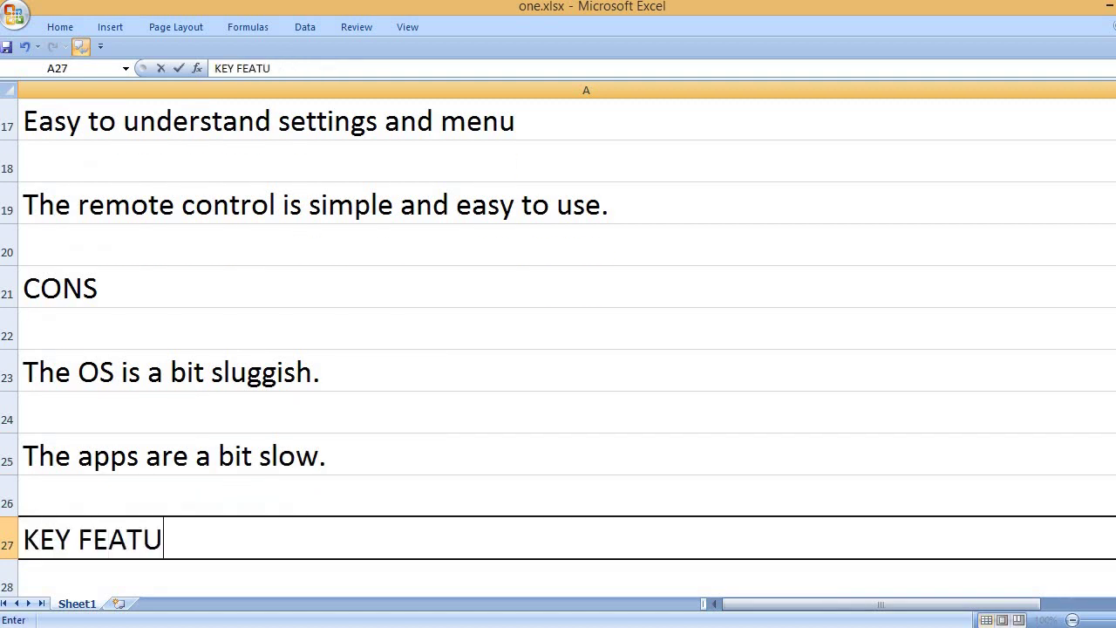
key(Return)
key(Return)
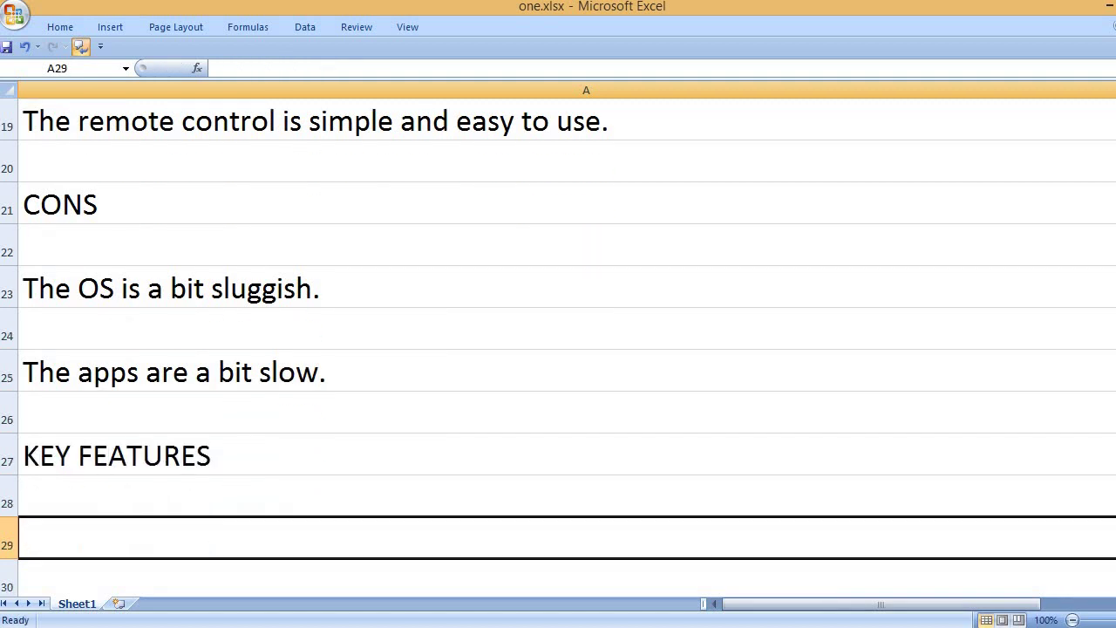
text(65 inch)
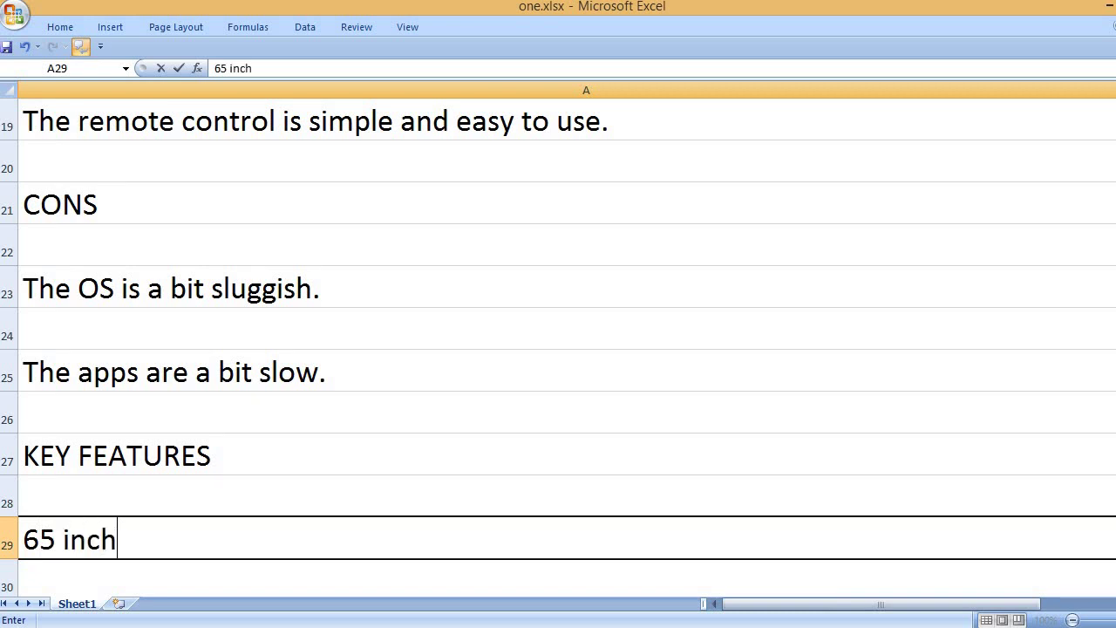
text( display size)
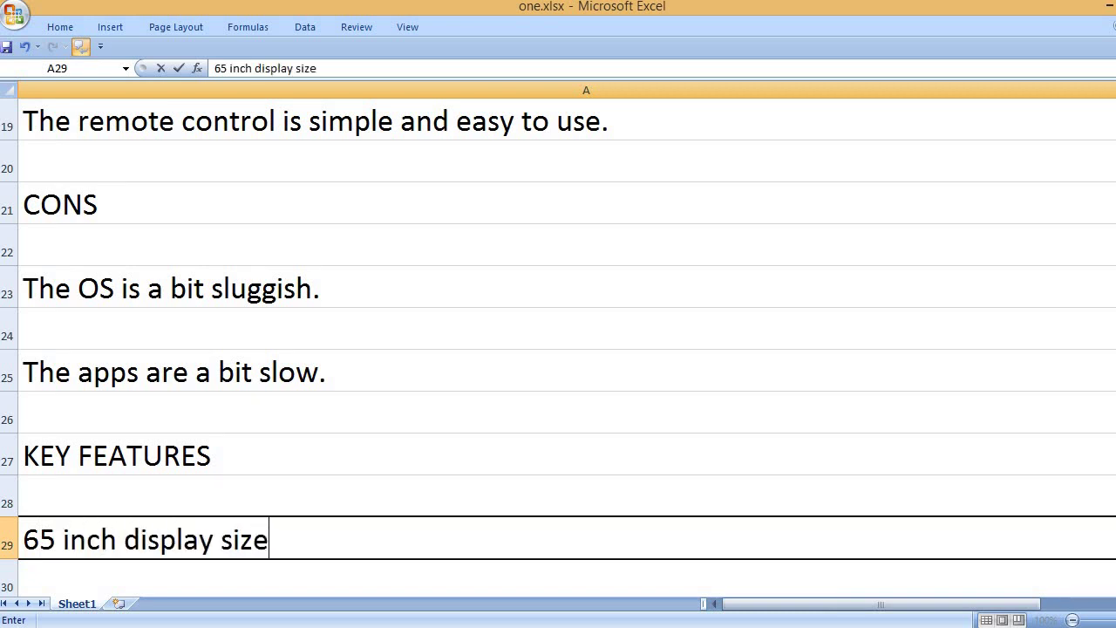
key(Return)
key(Return)
text(LED disp)
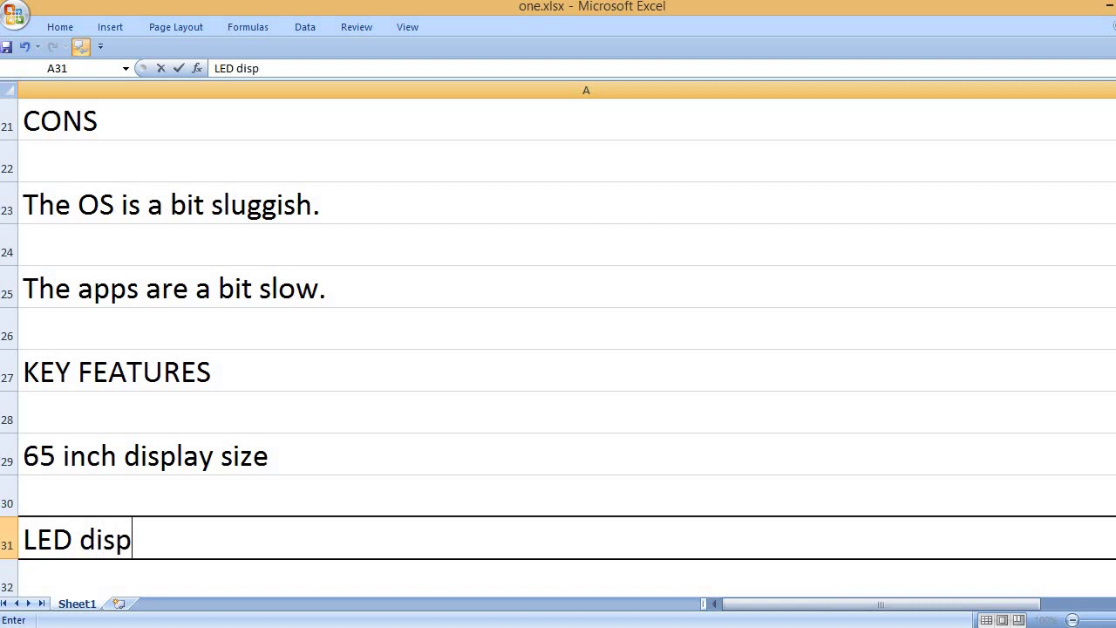
text(lay technology)
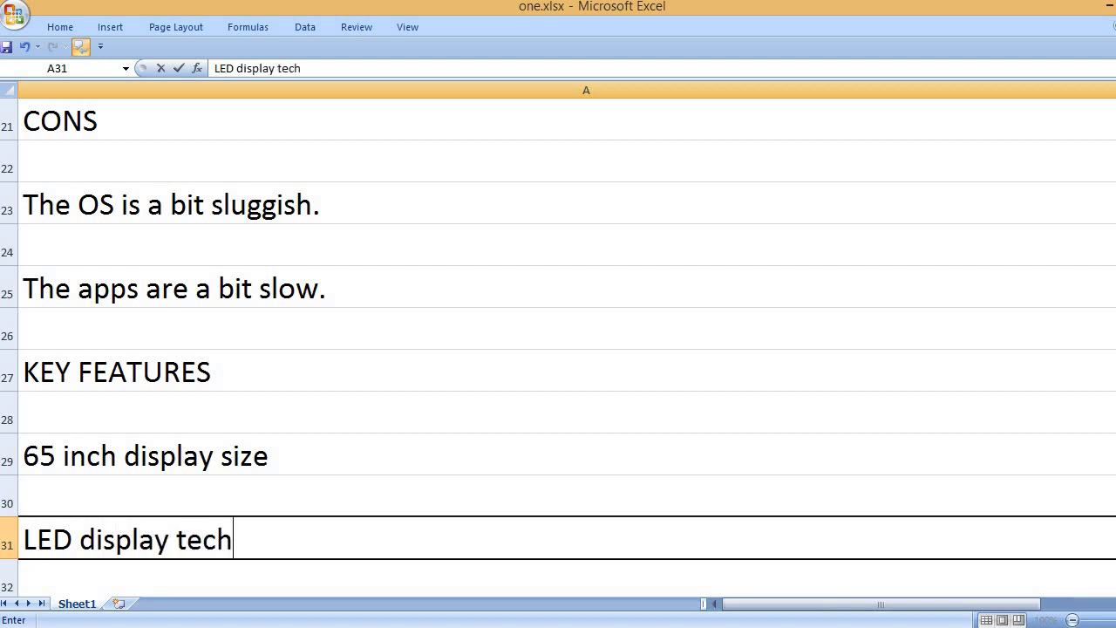
key(Return)
key(Return)
Add features '4K resolution', 'Flat screen' and 'The latest mini-LED backlighting technology'
text(4)
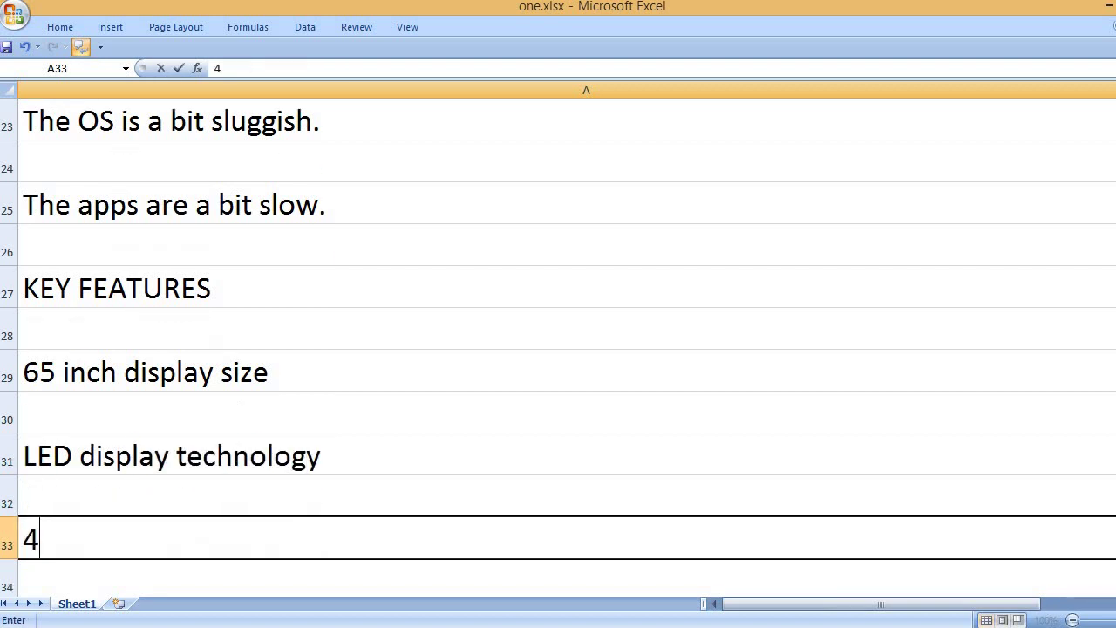
text(K resolution)
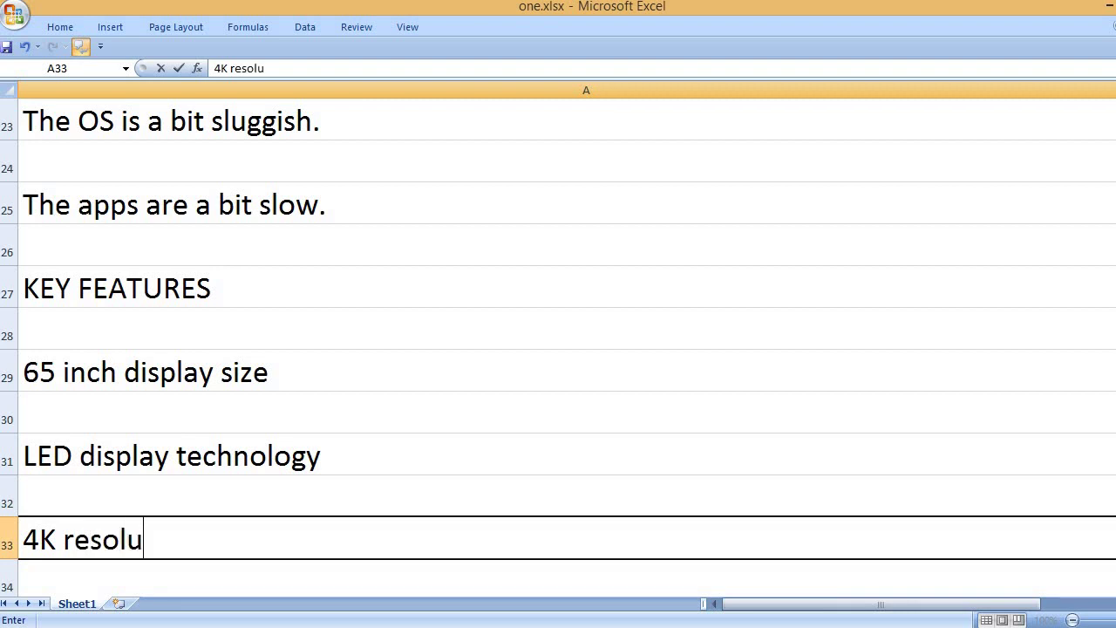
key(Return)
key(Return)
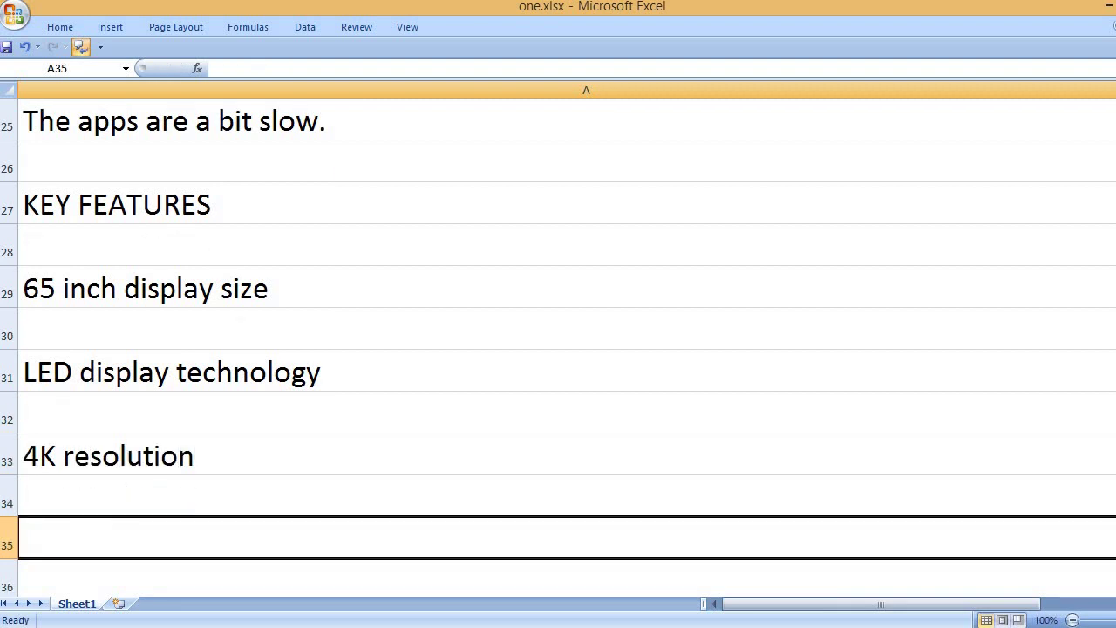
text(F)
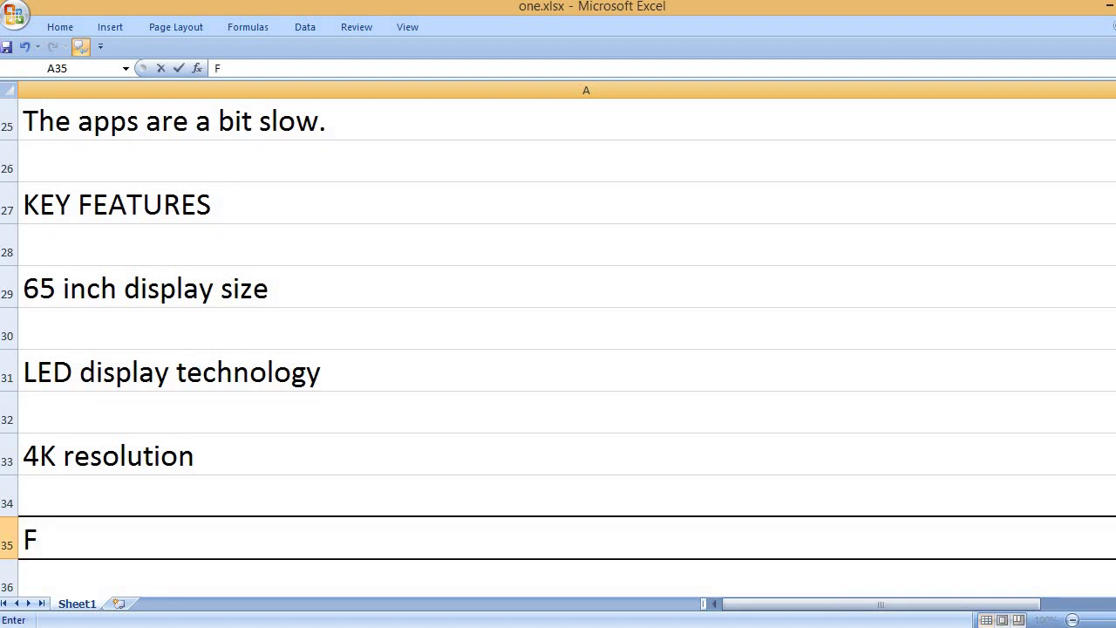
text(lat screen)
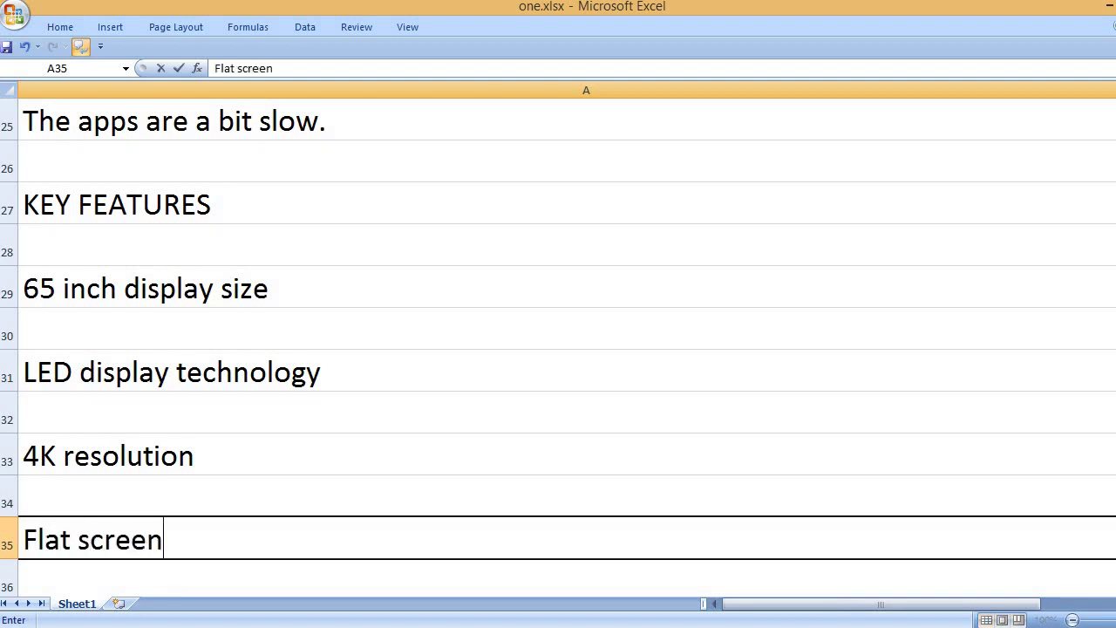
key(Return)
key(Return)
text(The la)
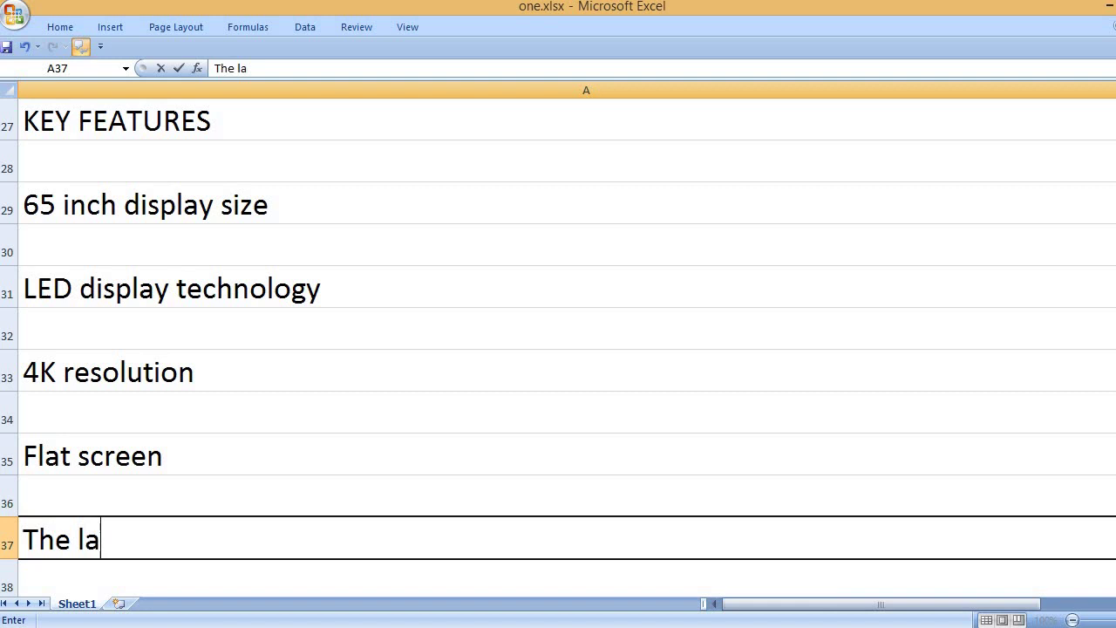
text(test min)
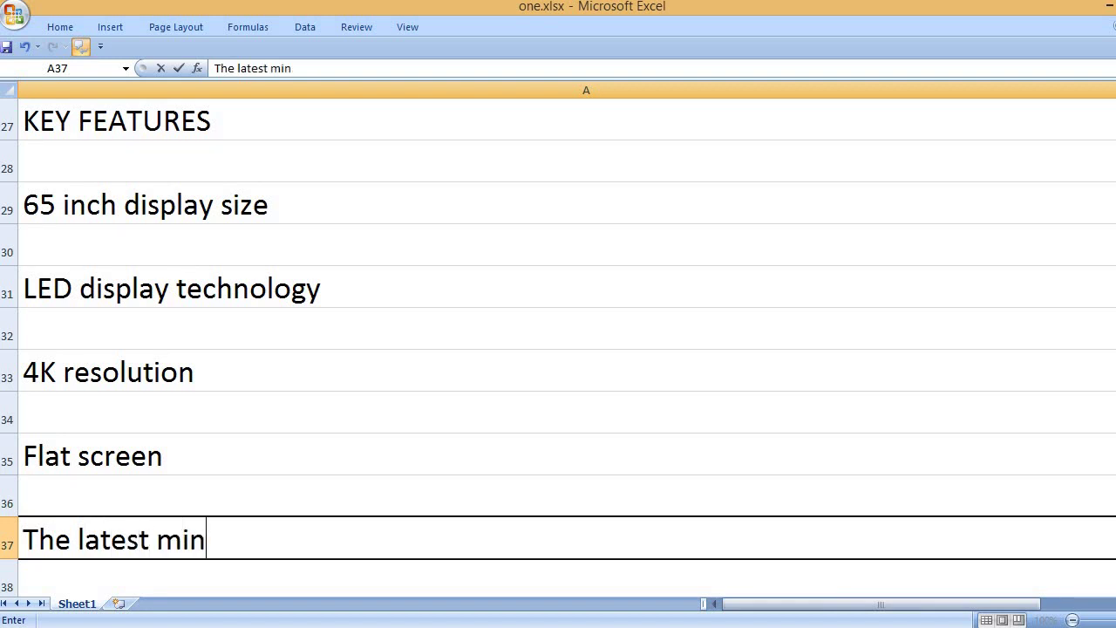
text(i-LED )
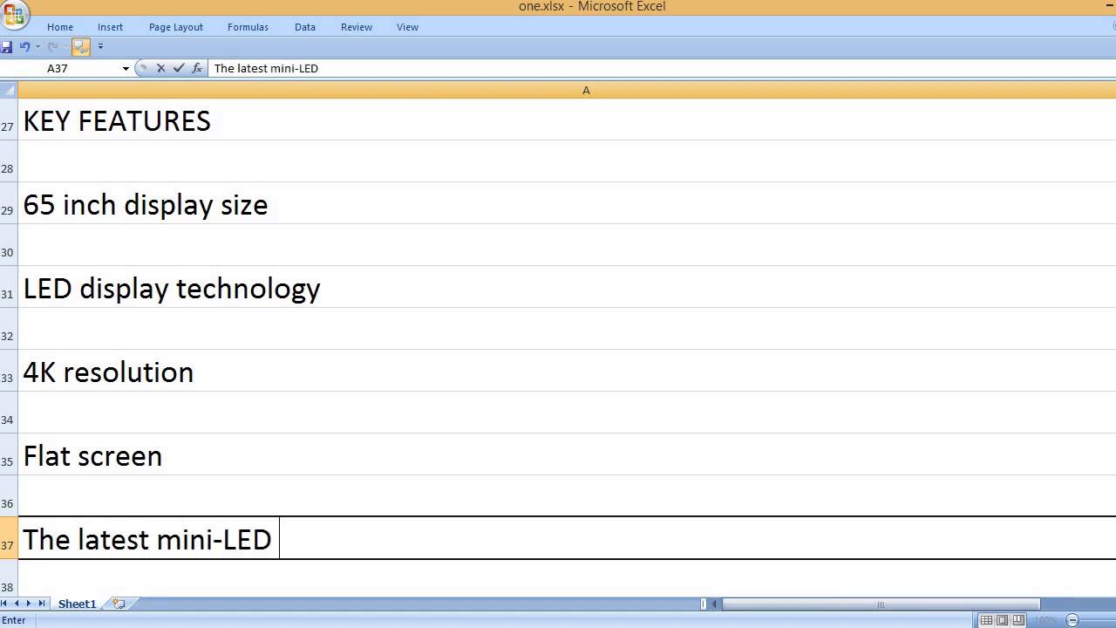
text(backligh)
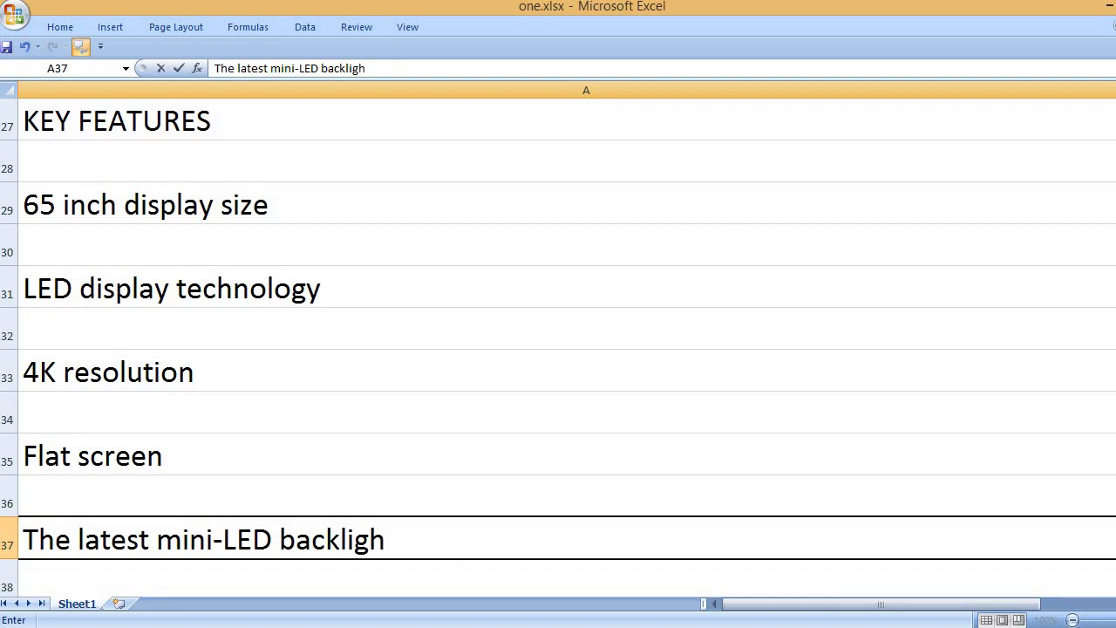
text(ting)
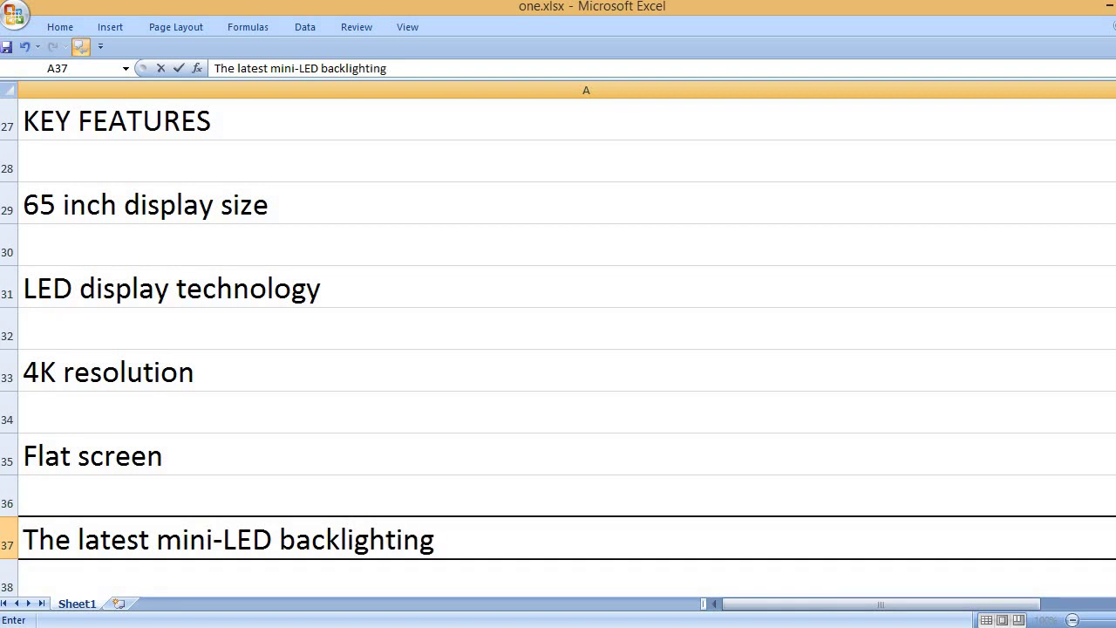
text( technology)
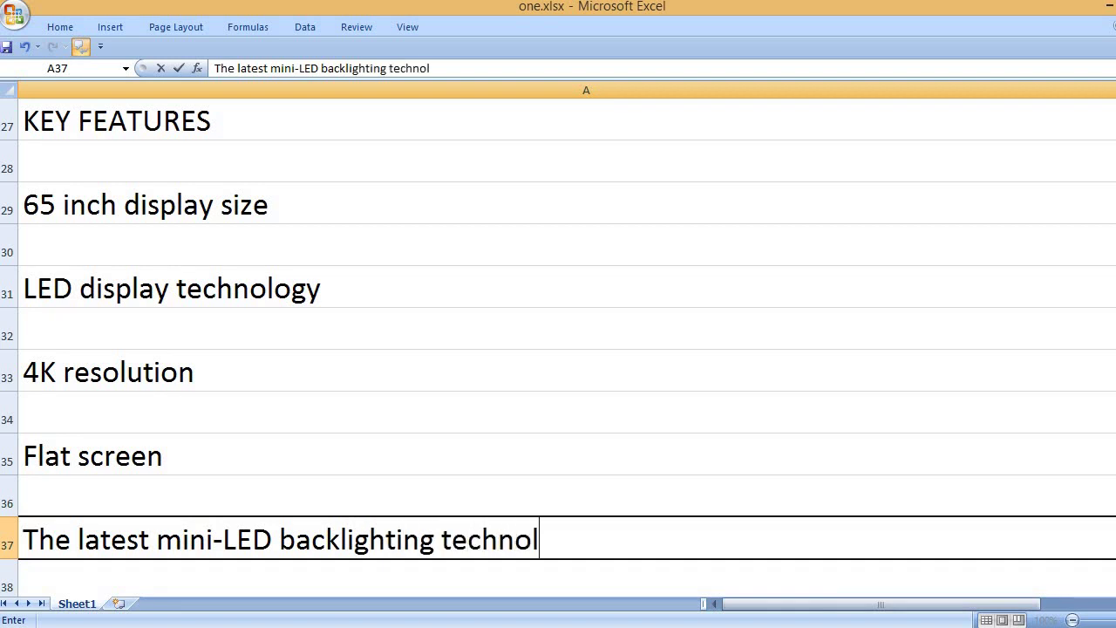
key(Return)
key(Return)
List Quantum Dot Wide Color Gamut, All-inone Hisense H214 soundbar, Built-in subwoofer, Dolby Vision and Game Mode Pro
text(Quan)
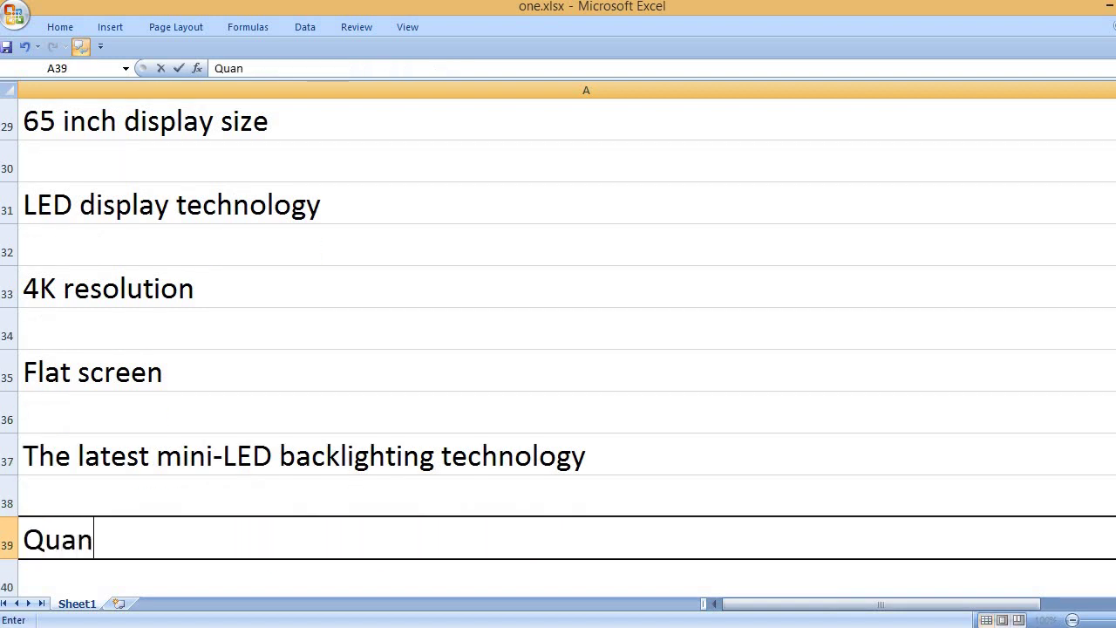
text(tum Do)
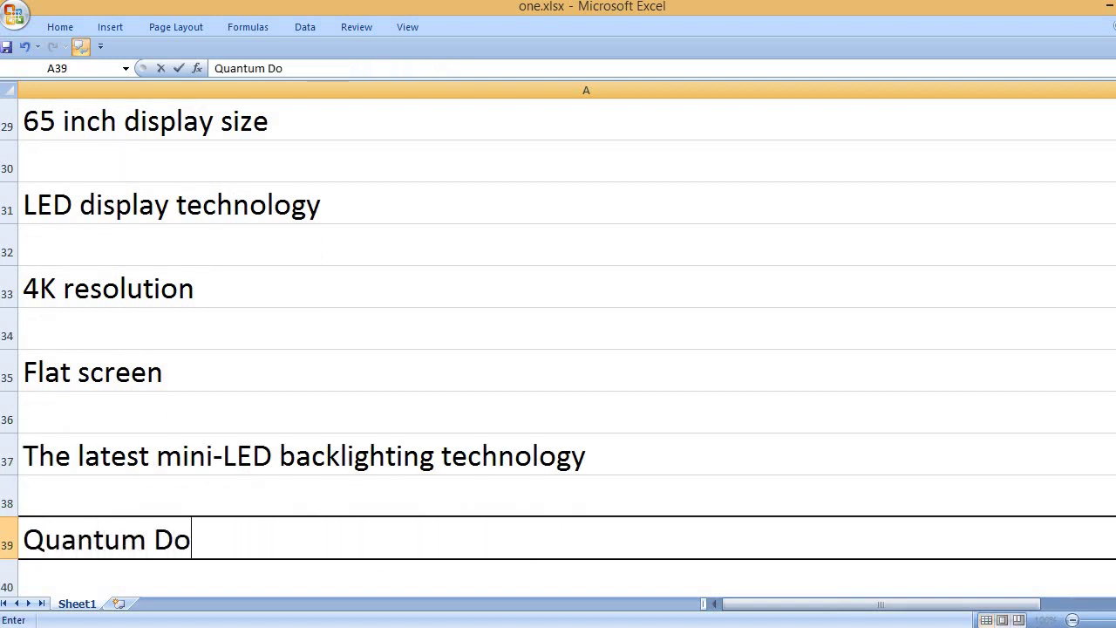
text(t Wide Co)
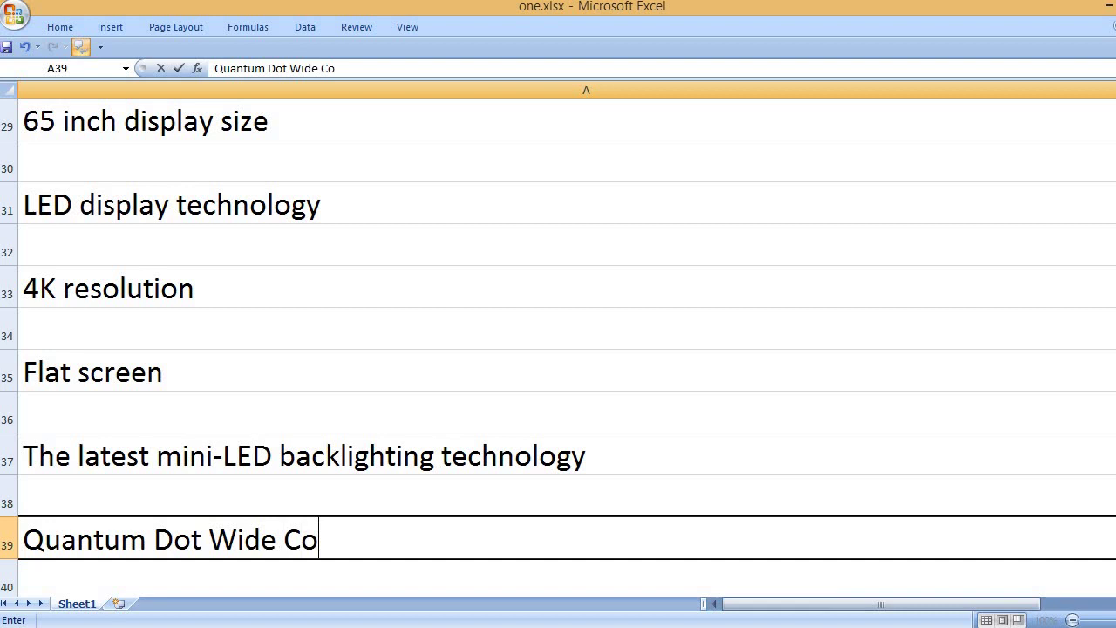
text(lor Gamut)
key(Return)
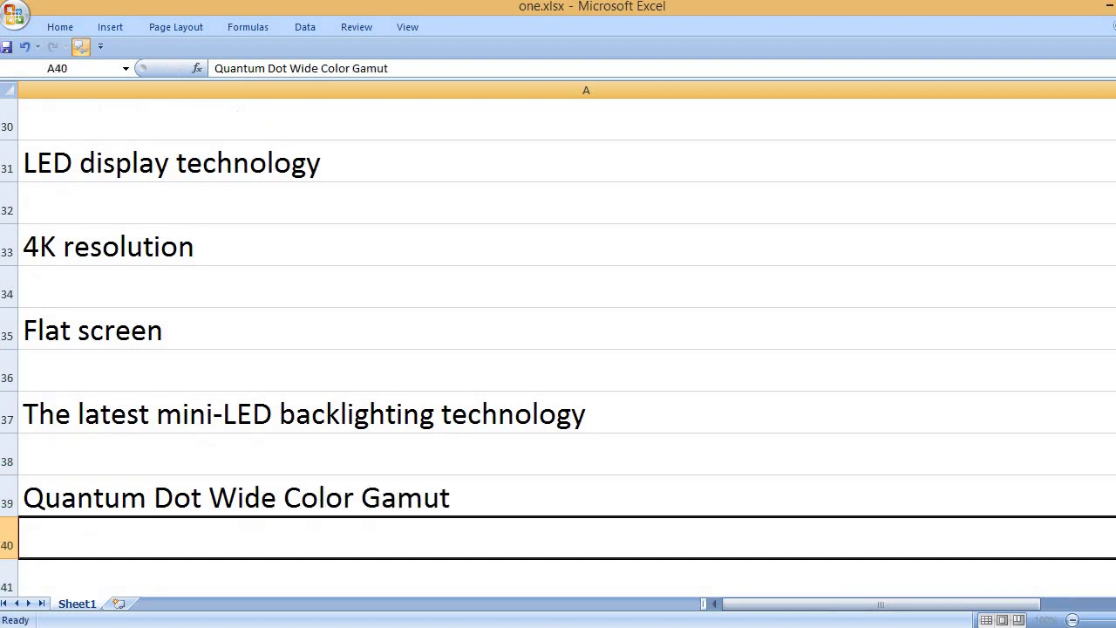
key(Return)
text(All-ino)
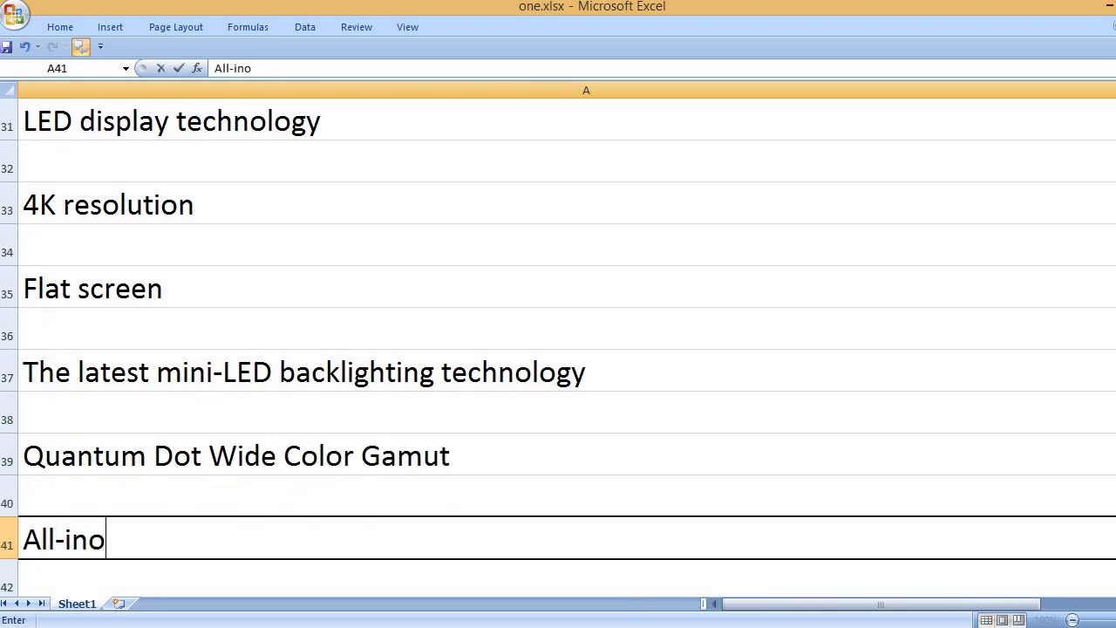
text(ne Hisens)
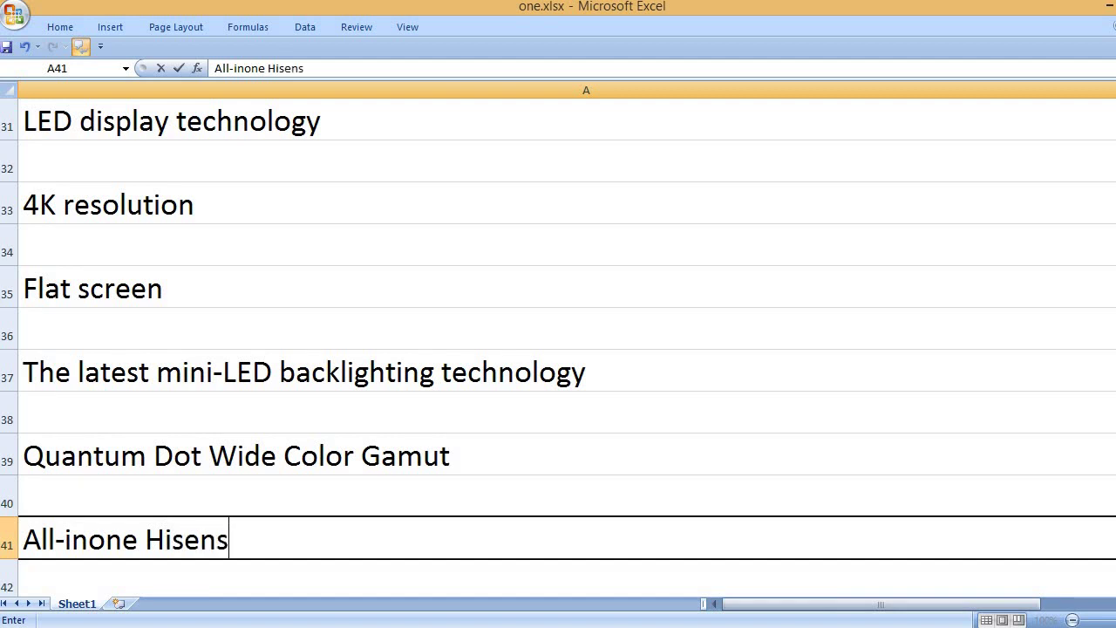
text(e H214)
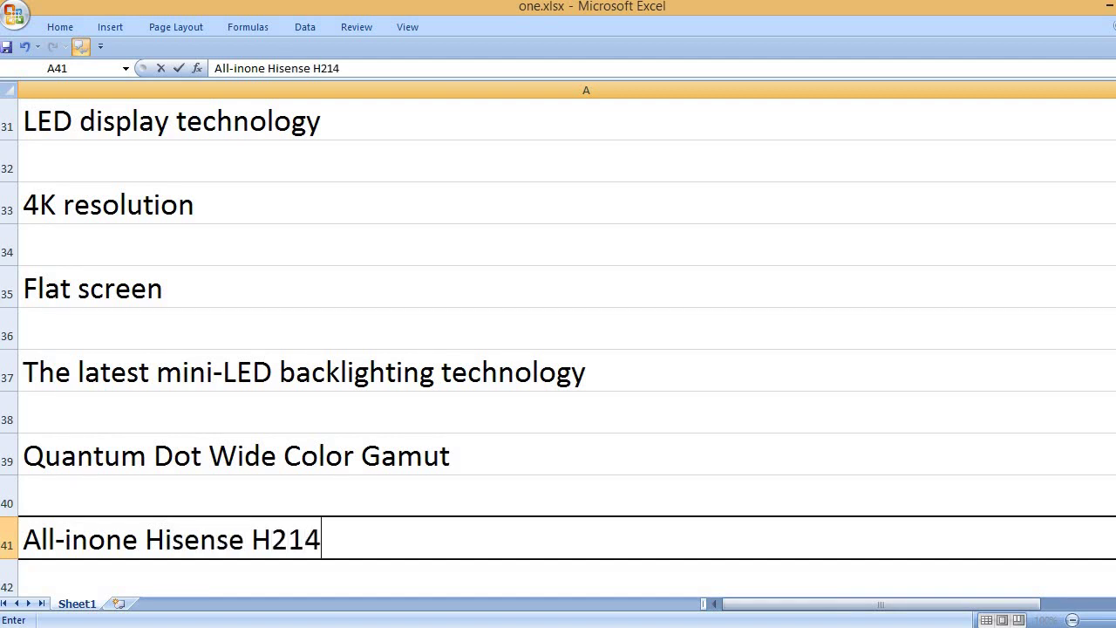
text( soundba)
key(Return)
key(Return)
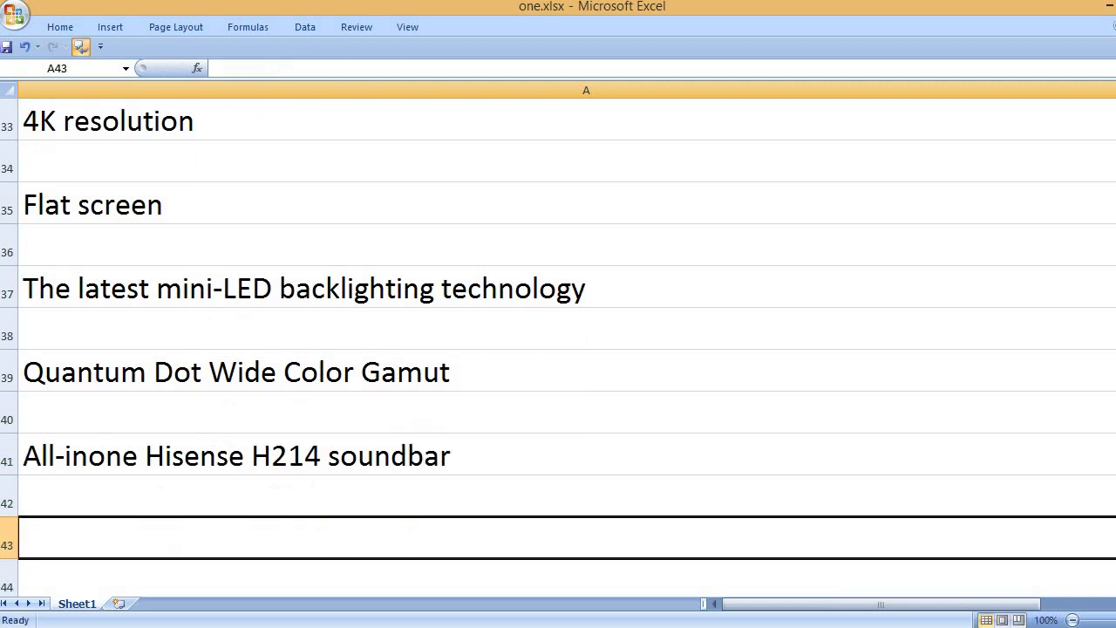
text(Built-in s)
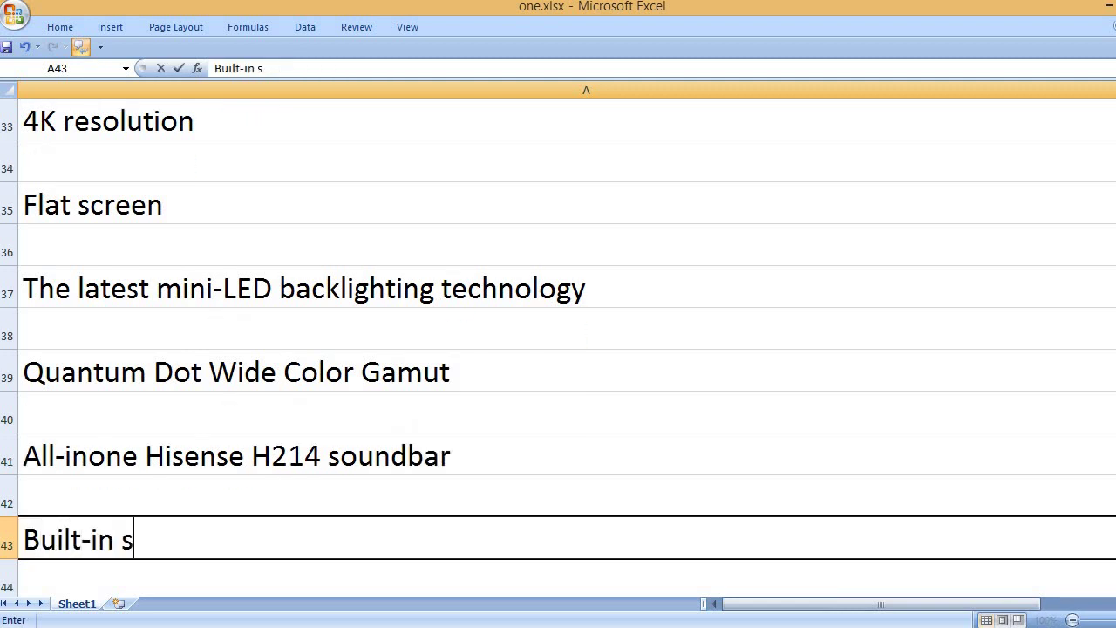
text(ubwoofer)
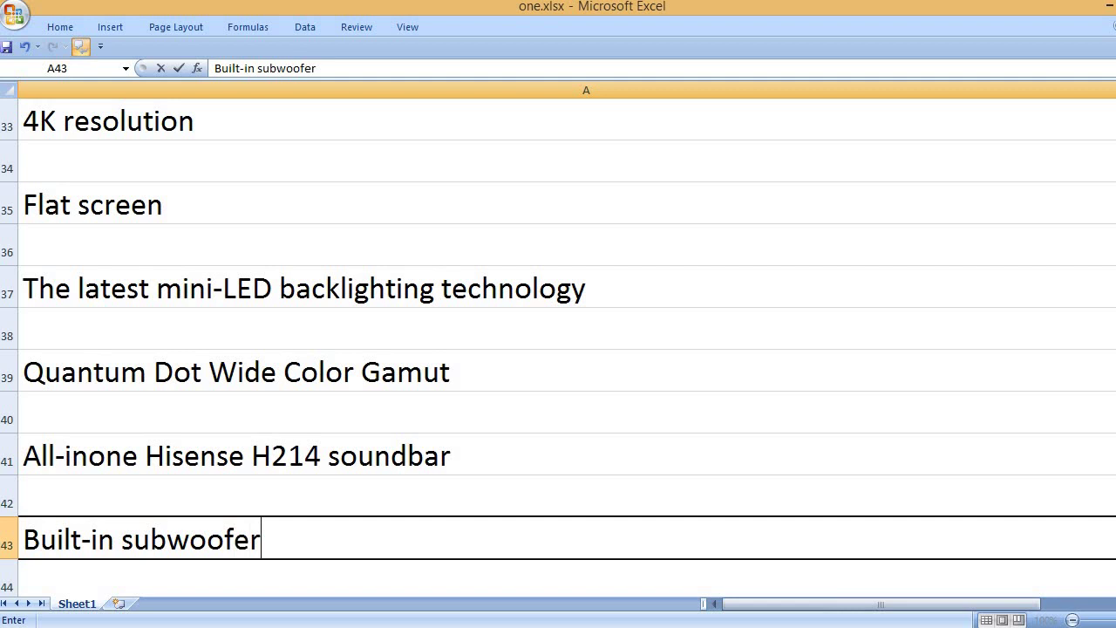
key(Return)
key(Return)
text(D)
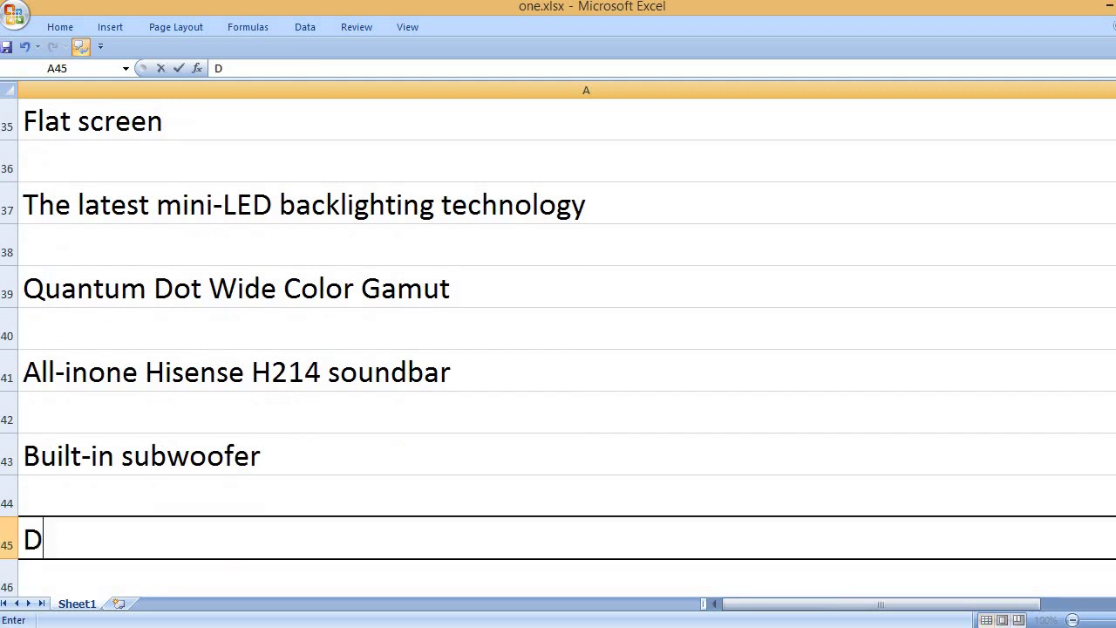
text(olby Vision)
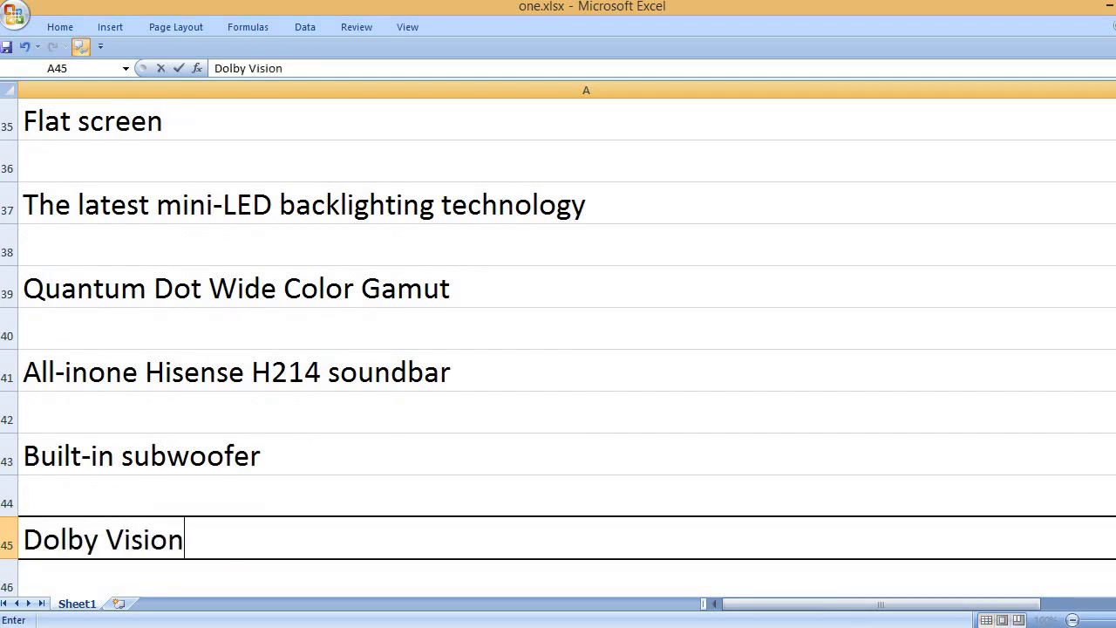
key(Return)
key(Return)
text(Game )
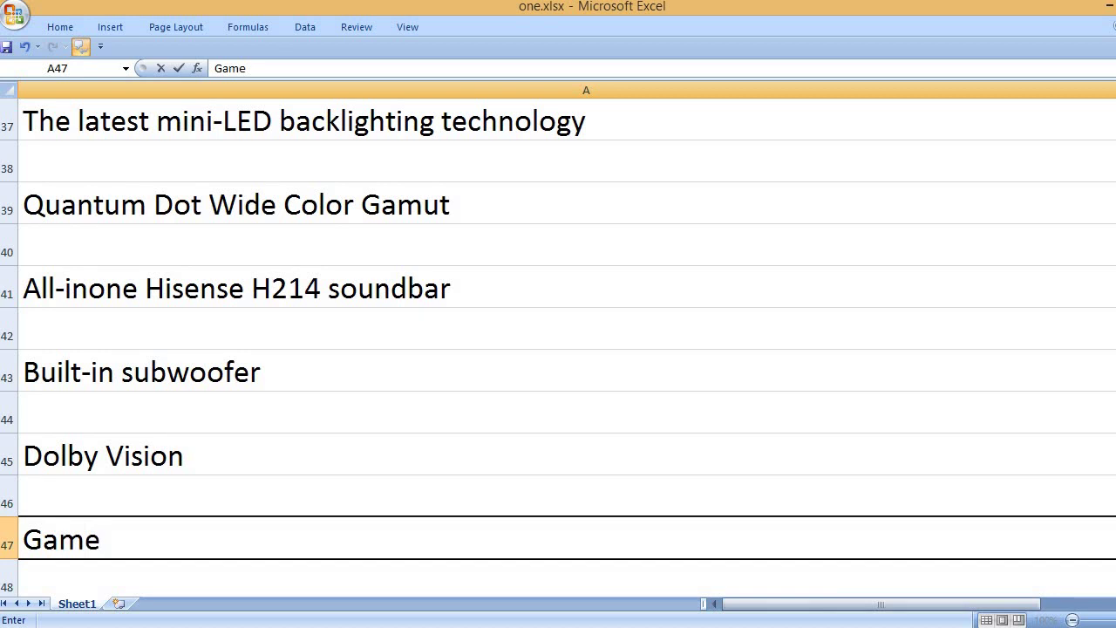
text(Mode Pro)
key(Return)
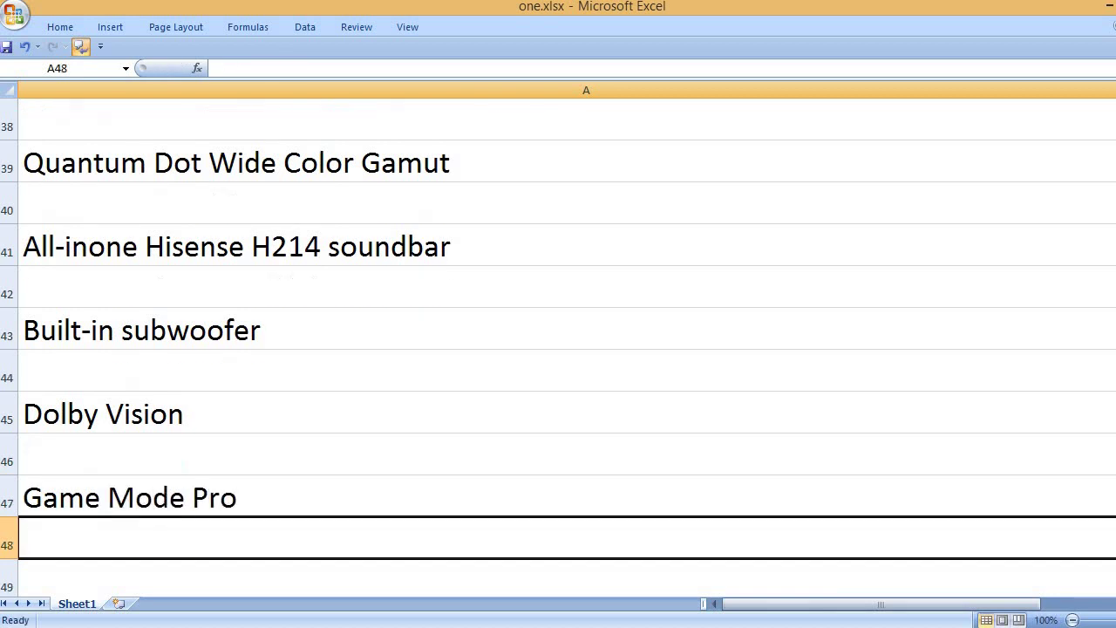
key(Return)
Add 'Black color', 'Hisense brand name', then 'That's it, please like, comment and subscribe to my channel.'
text(Black col)
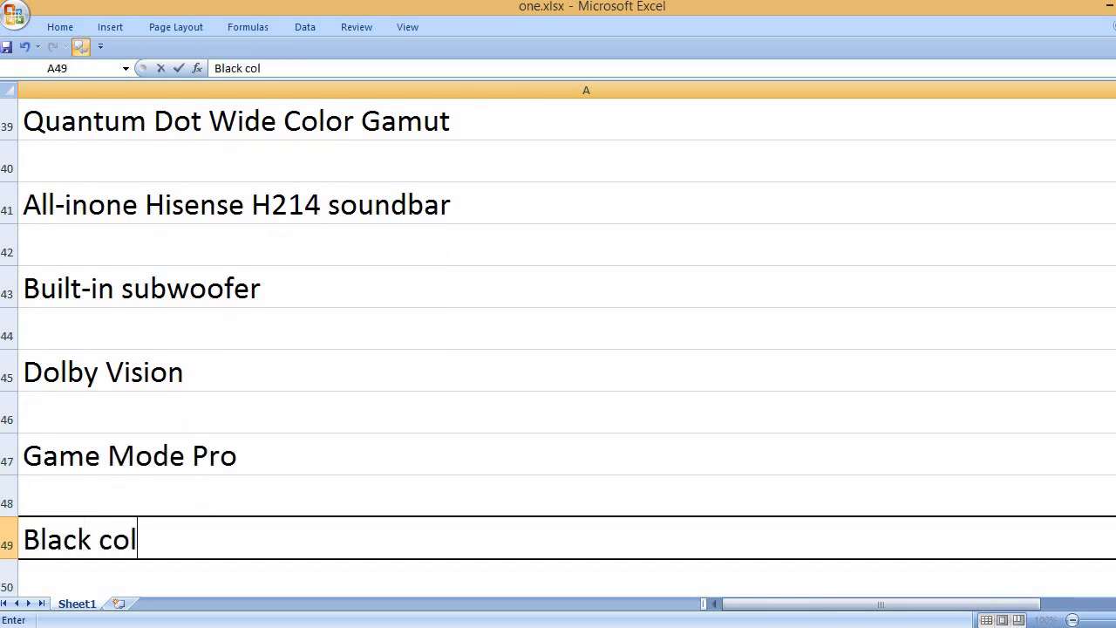
text(or)
key(Return)
key(Return)
text(Hise)
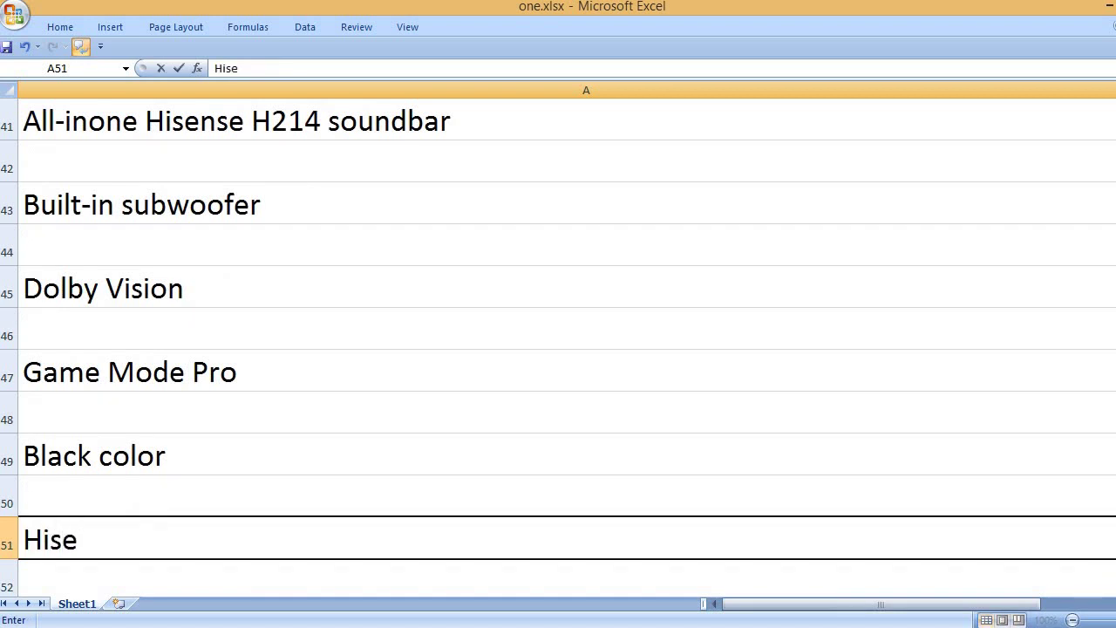
text(nse brand nam)
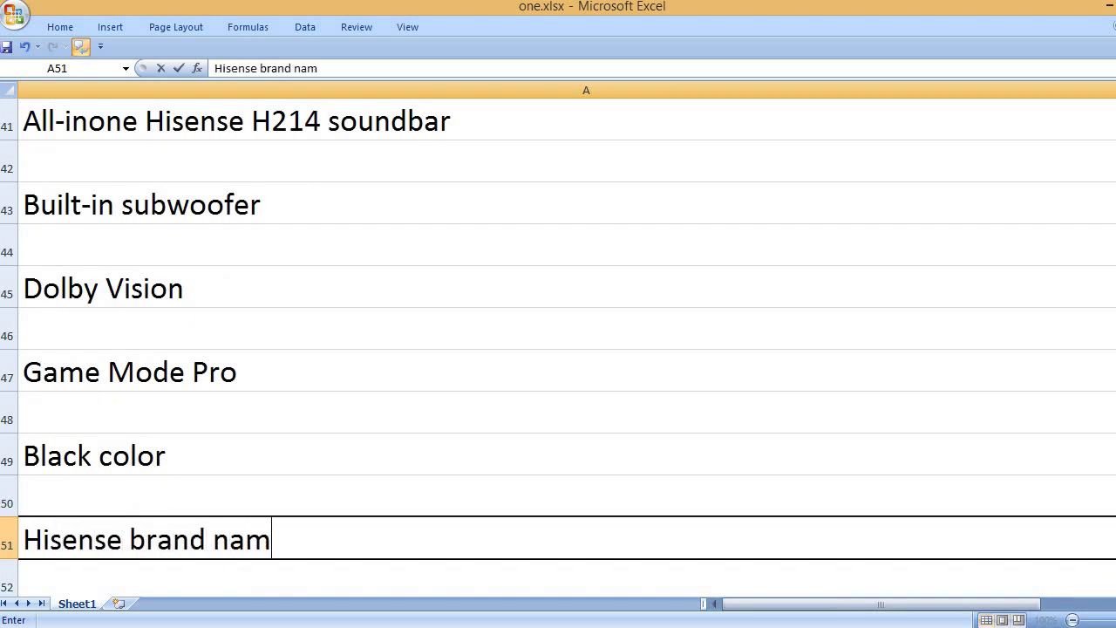
text(e)
key(Return)
key(Return)
text(Tha)
text(t's )
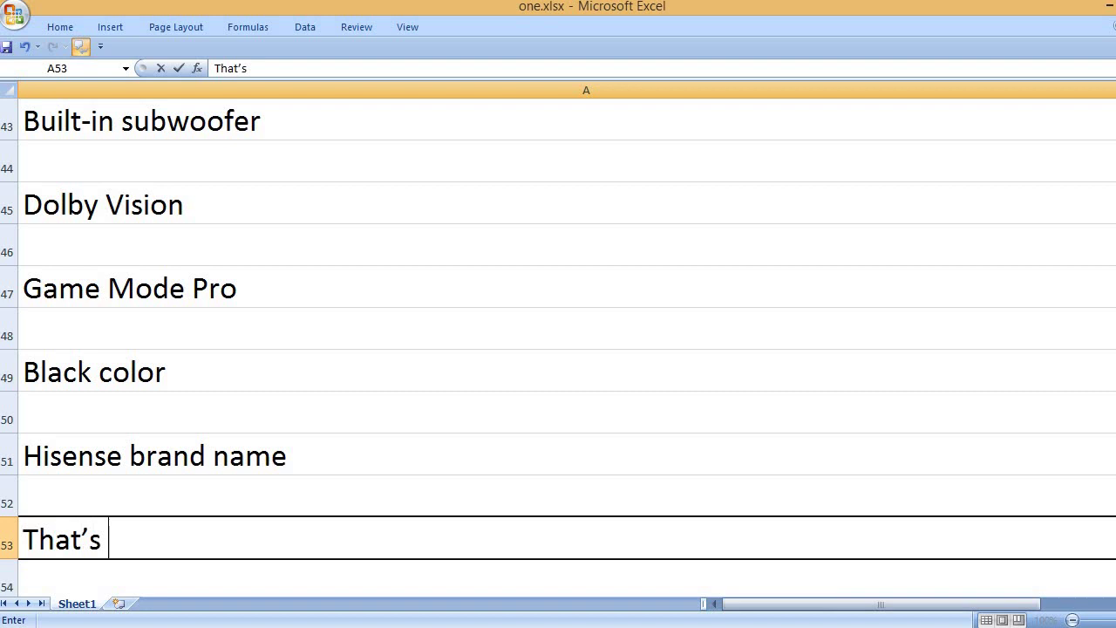
text(it, please li)
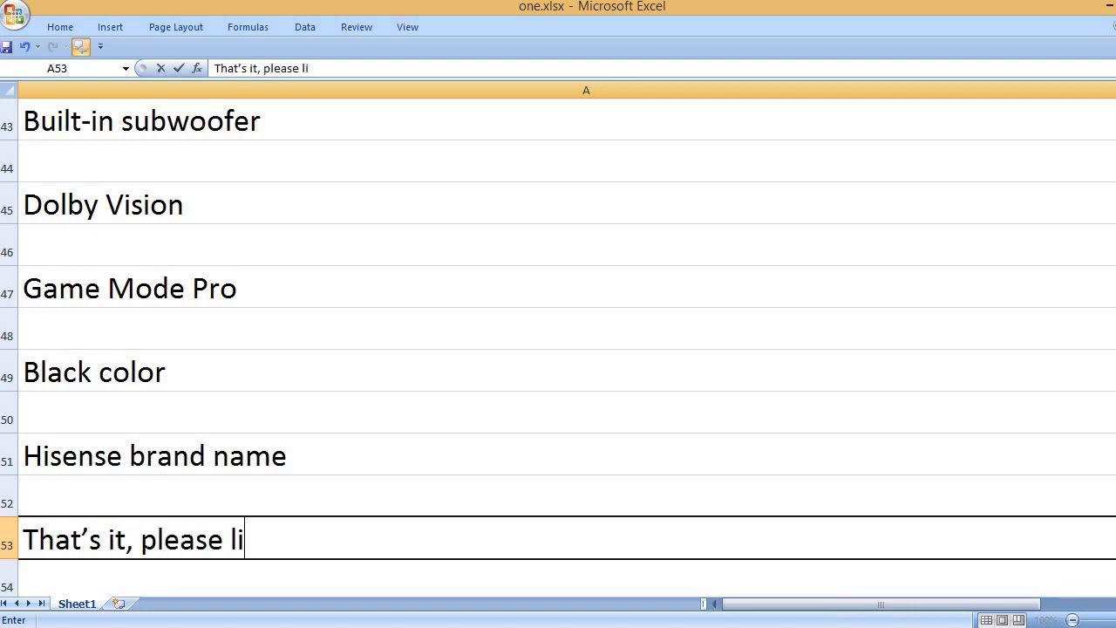
text(ke, comment and s)
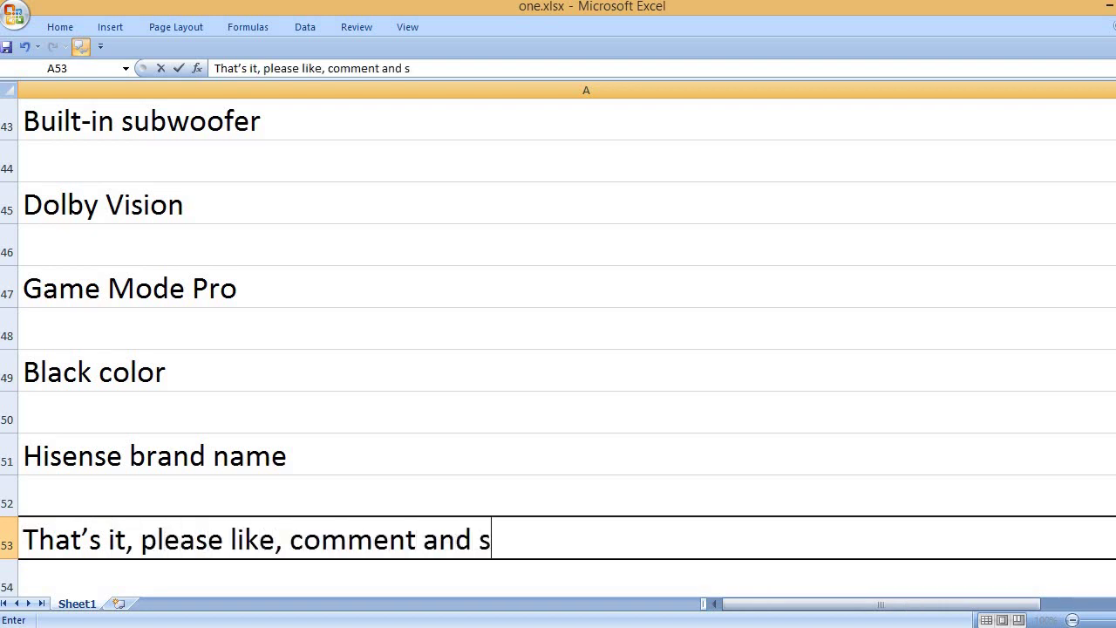
text(ubscribe )
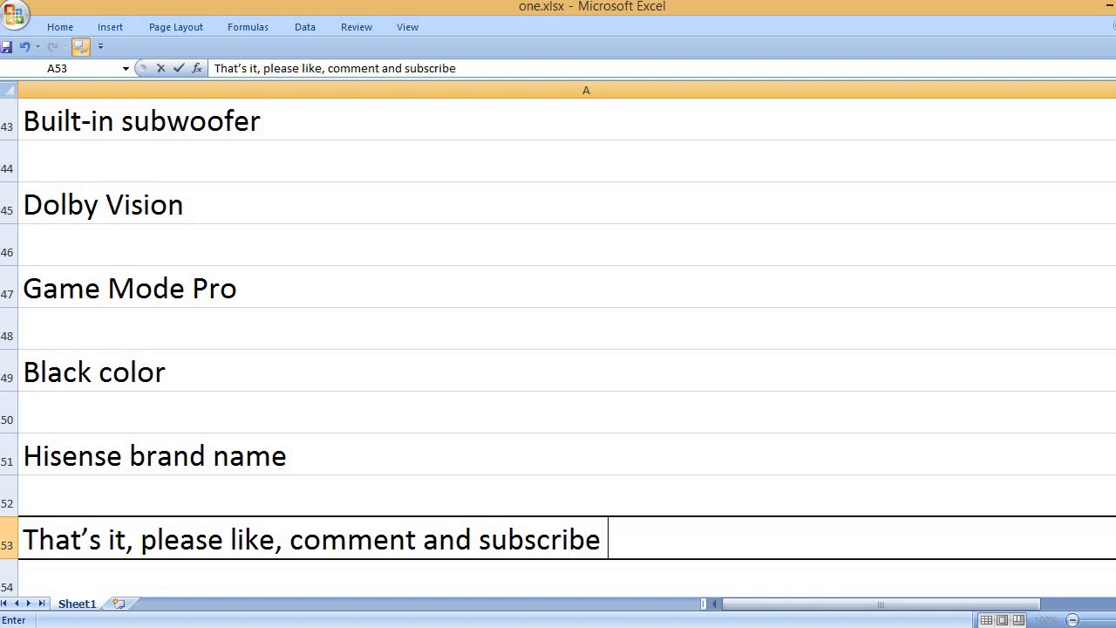
text(to my channel.)
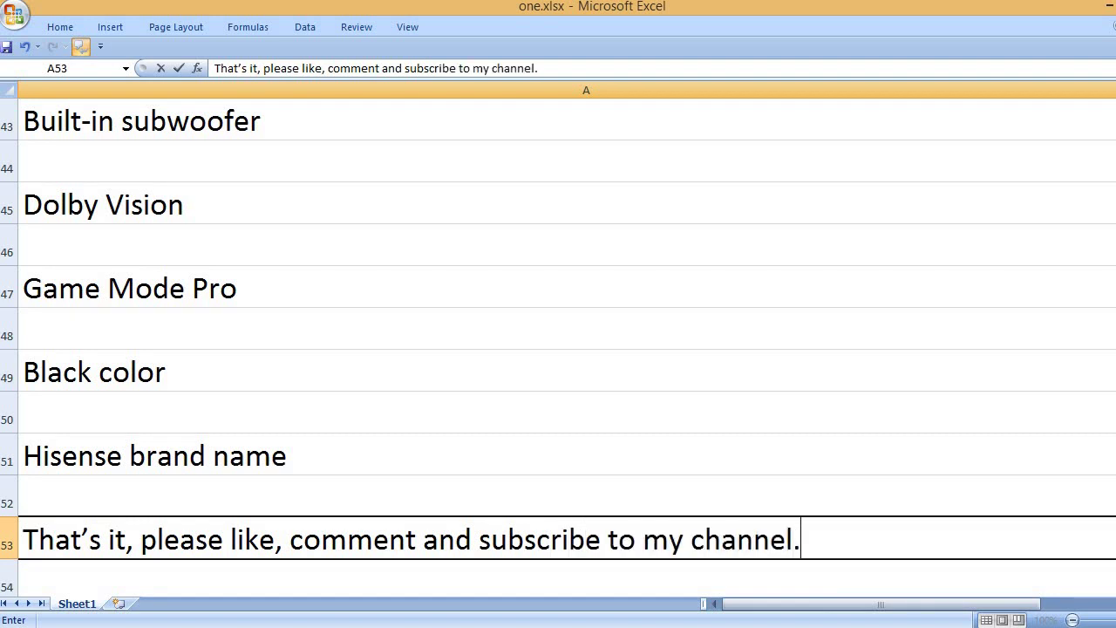
key(Return)
key(Return)
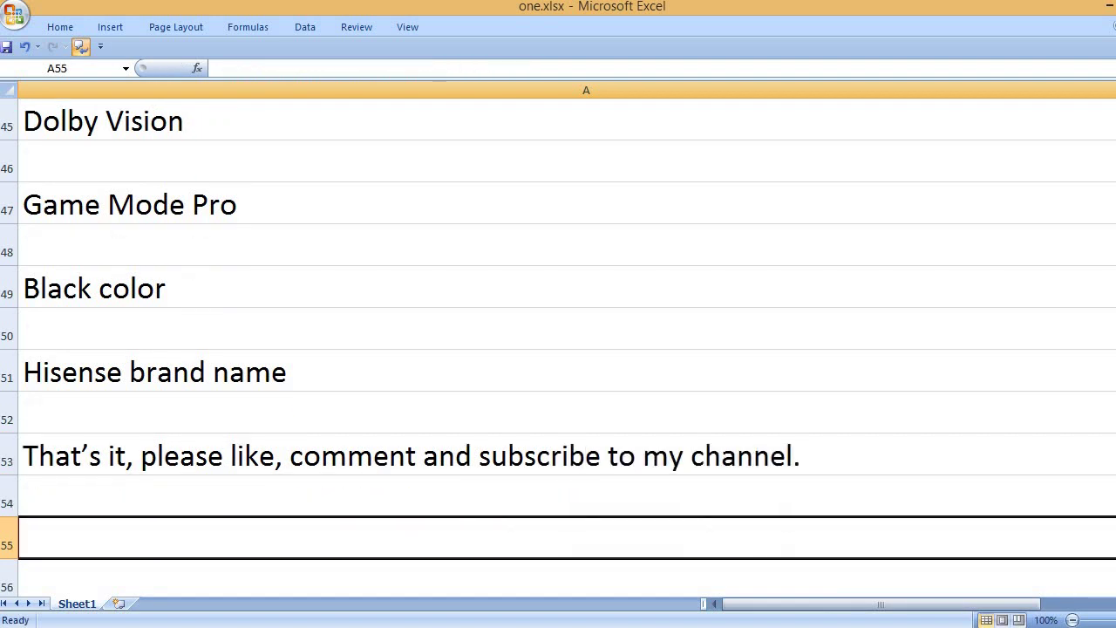